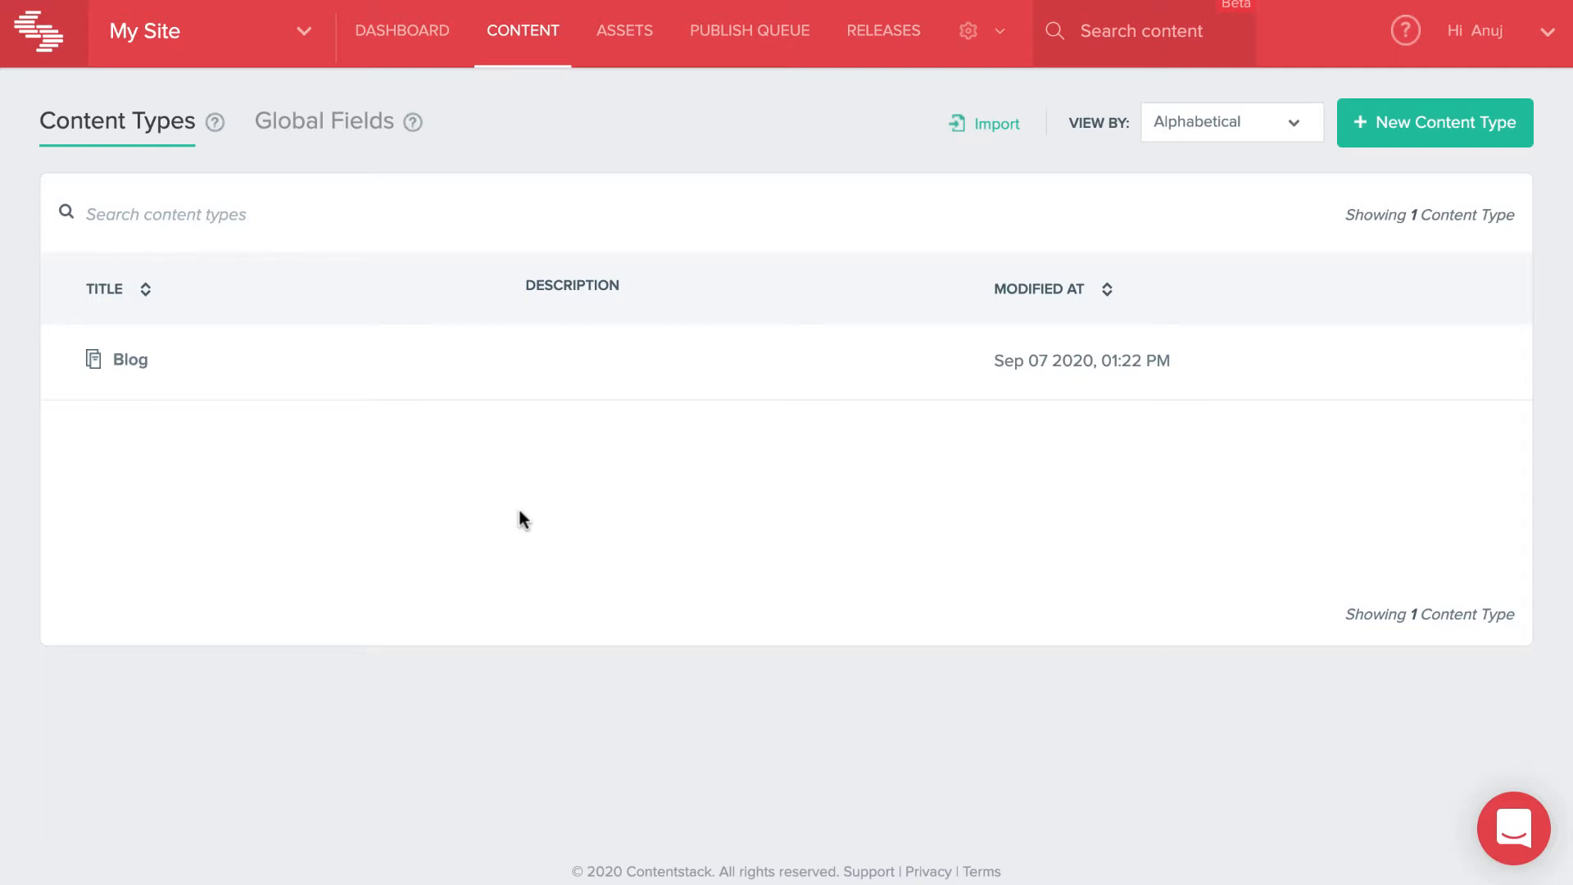
- Create a new workflow in the stack's settings and name it "Content Review"
{"action": "left_click", "coordinate": [984, 29]}
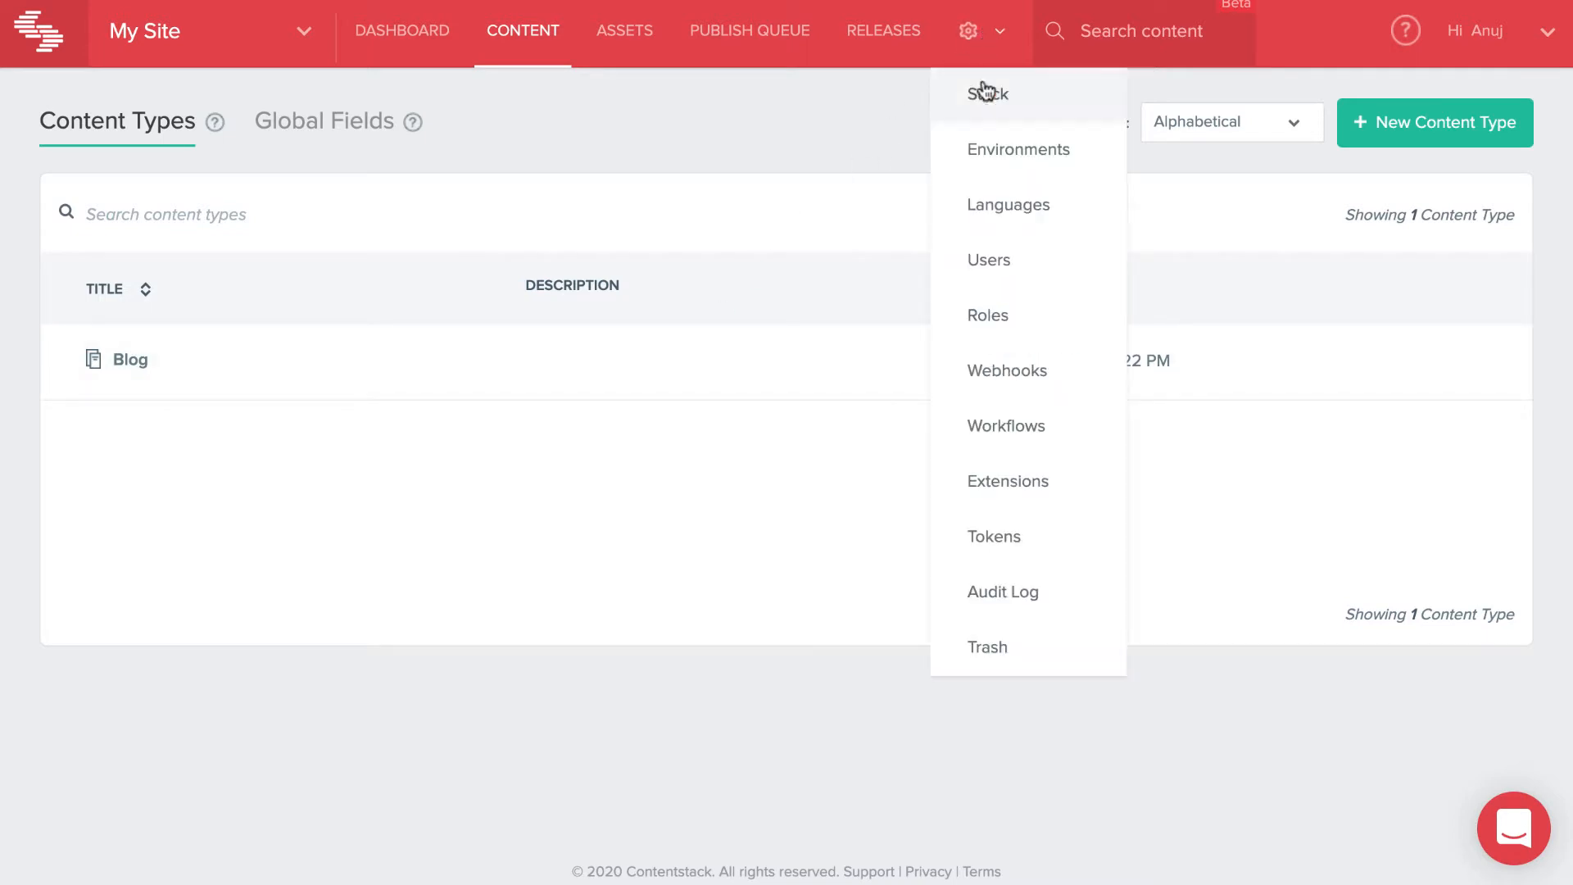
{"action": "left_click", "coordinate": [991, 422]}
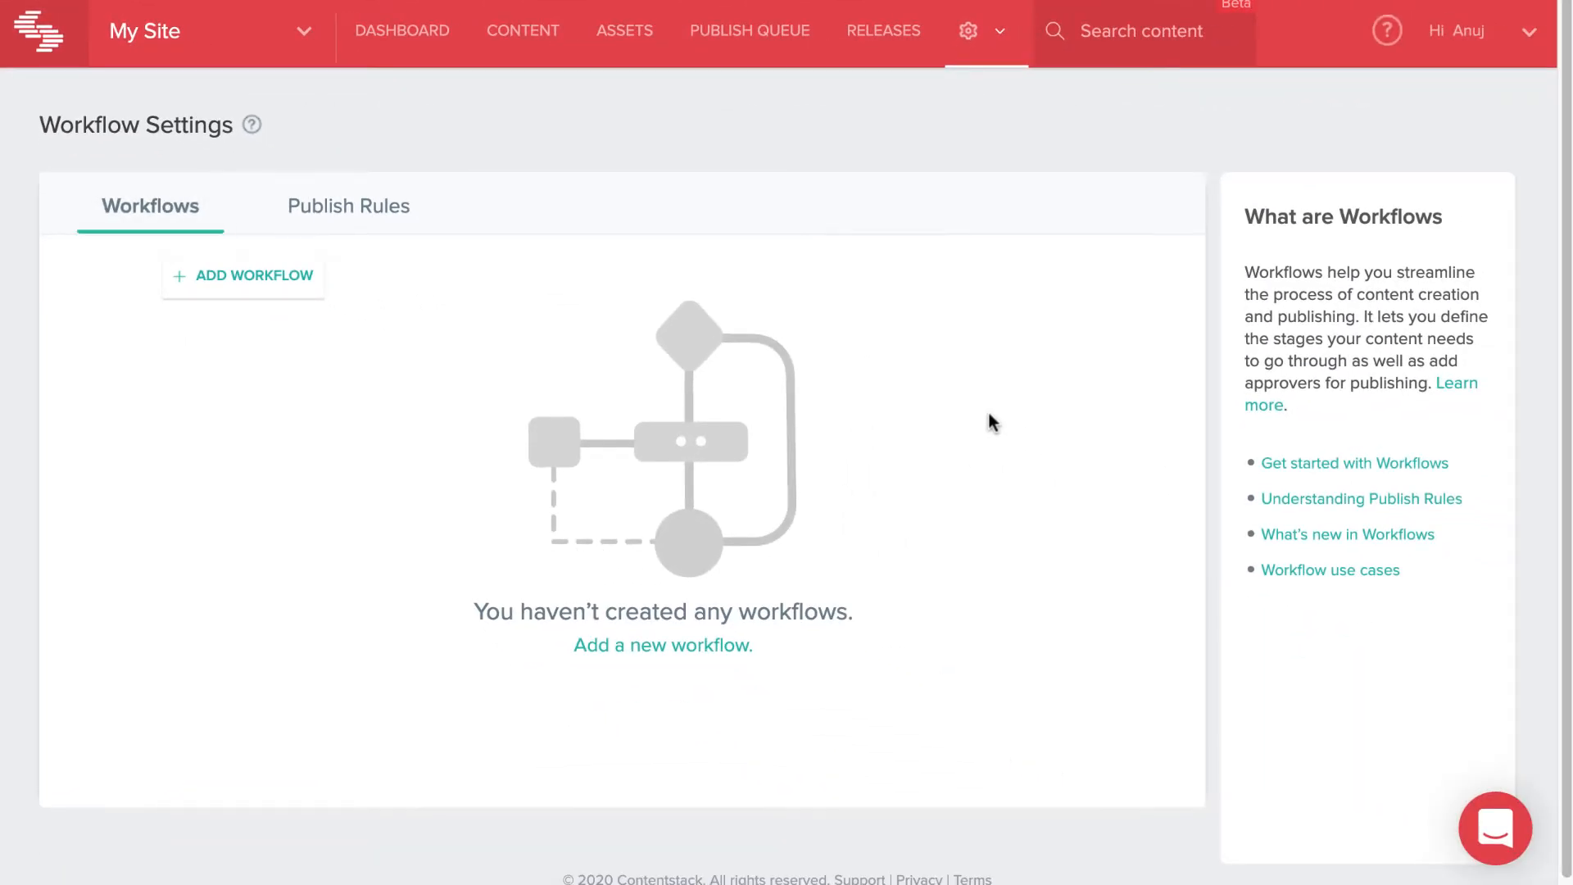
{"action": "left_click", "coordinate": [215, 291]}
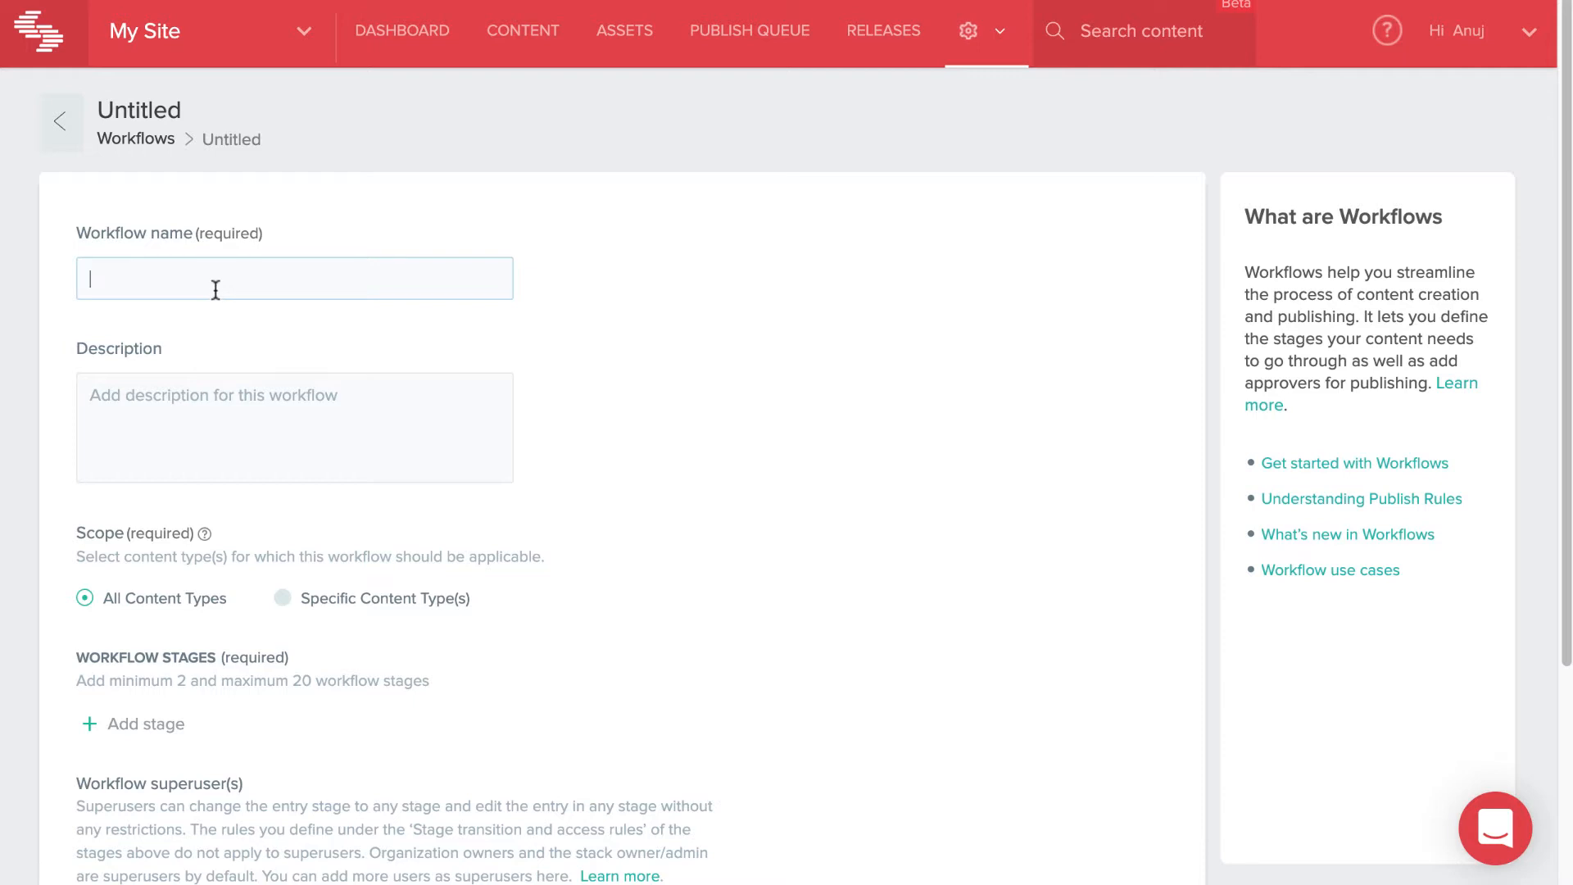
{"action": "type", "text": "Content Review"}
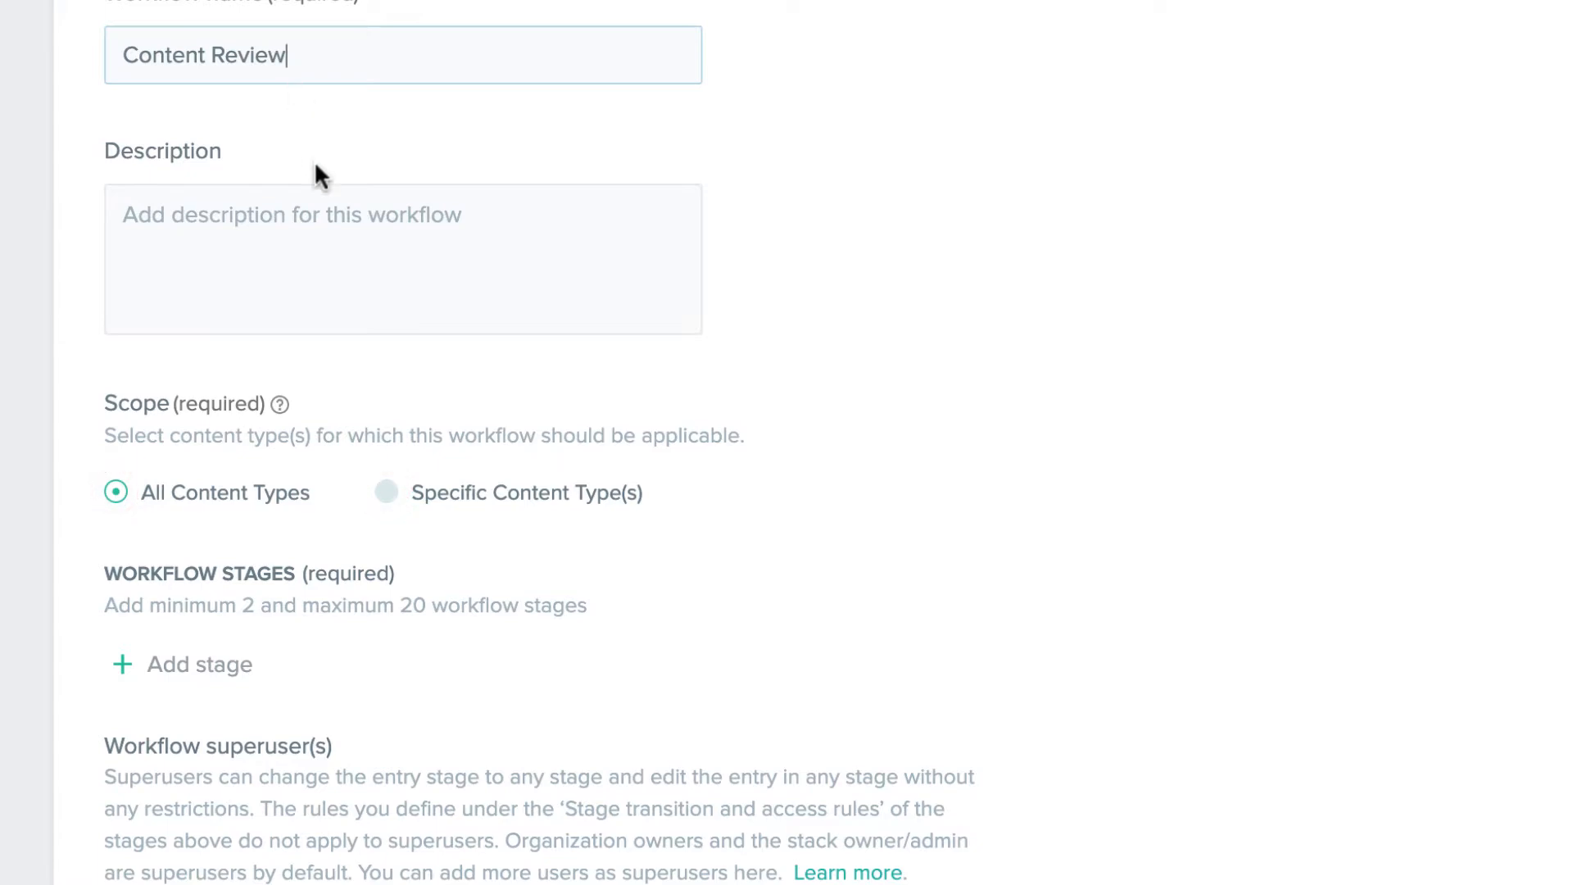
- Limit the workflow's scope to specific content types and add the Blog content type
{"action": "left_click", "coordinate": [426, 501]}
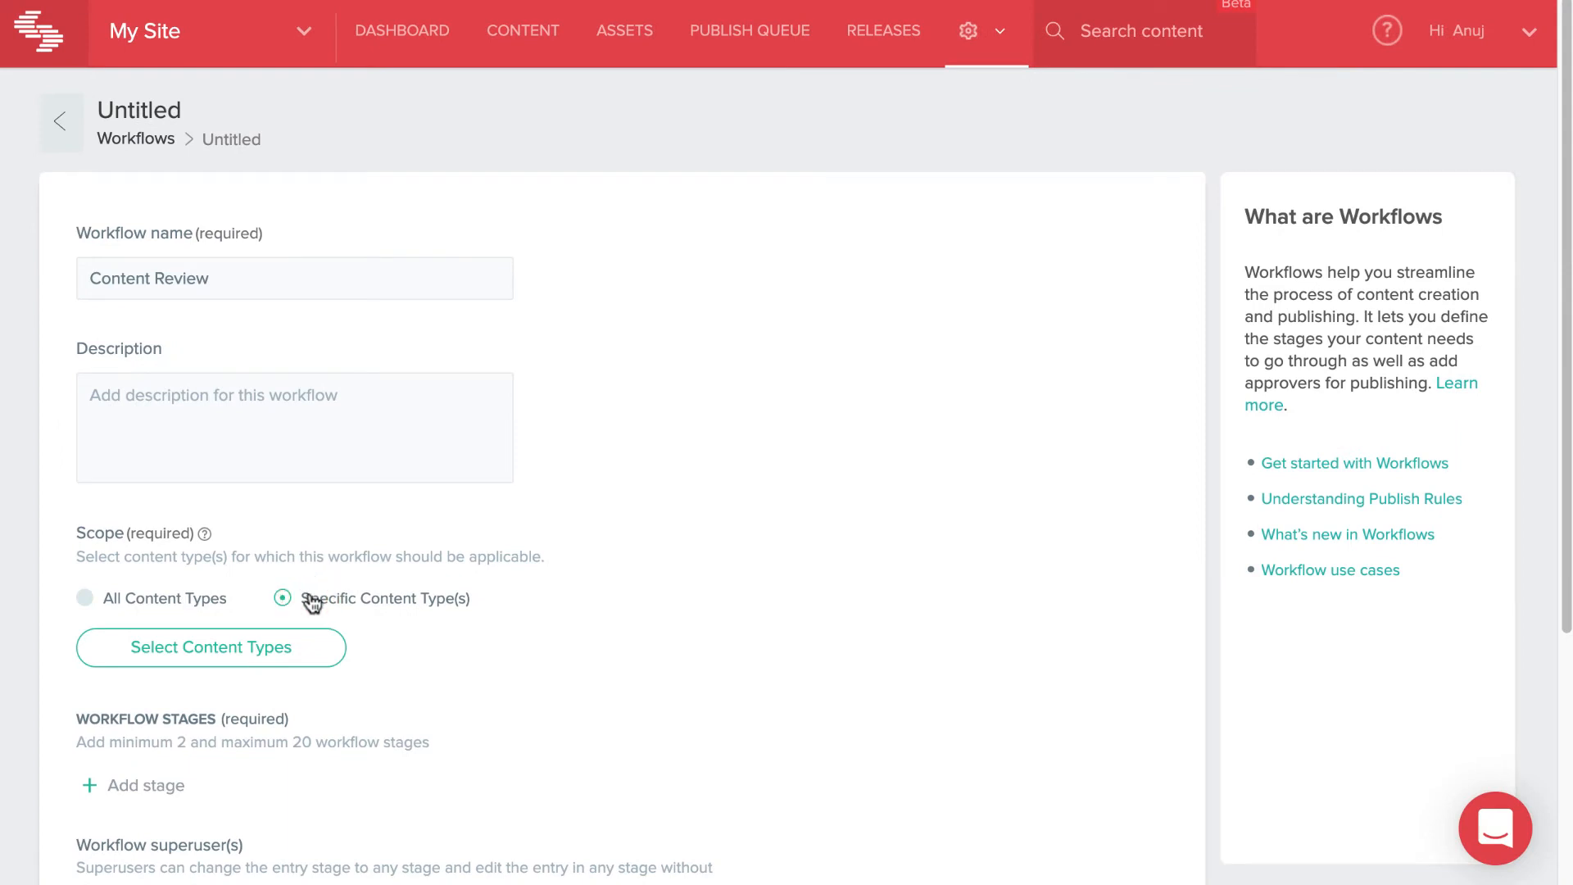
{"action": "left_click", "coordinate": [199, 646]}
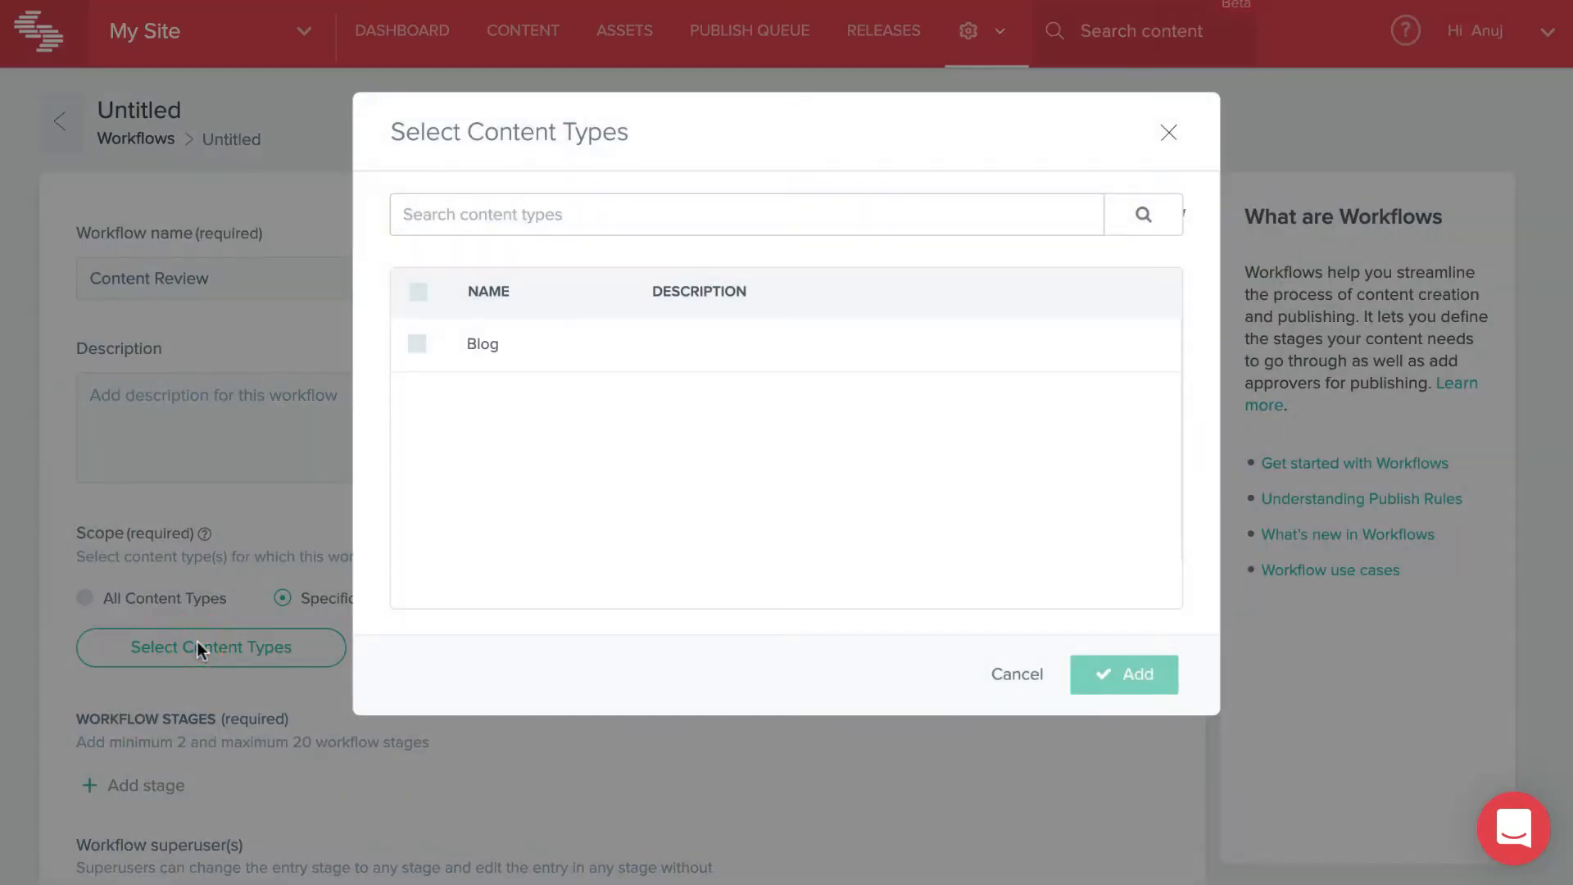
{"action": "left_click", "coordinate": [799, 348]}
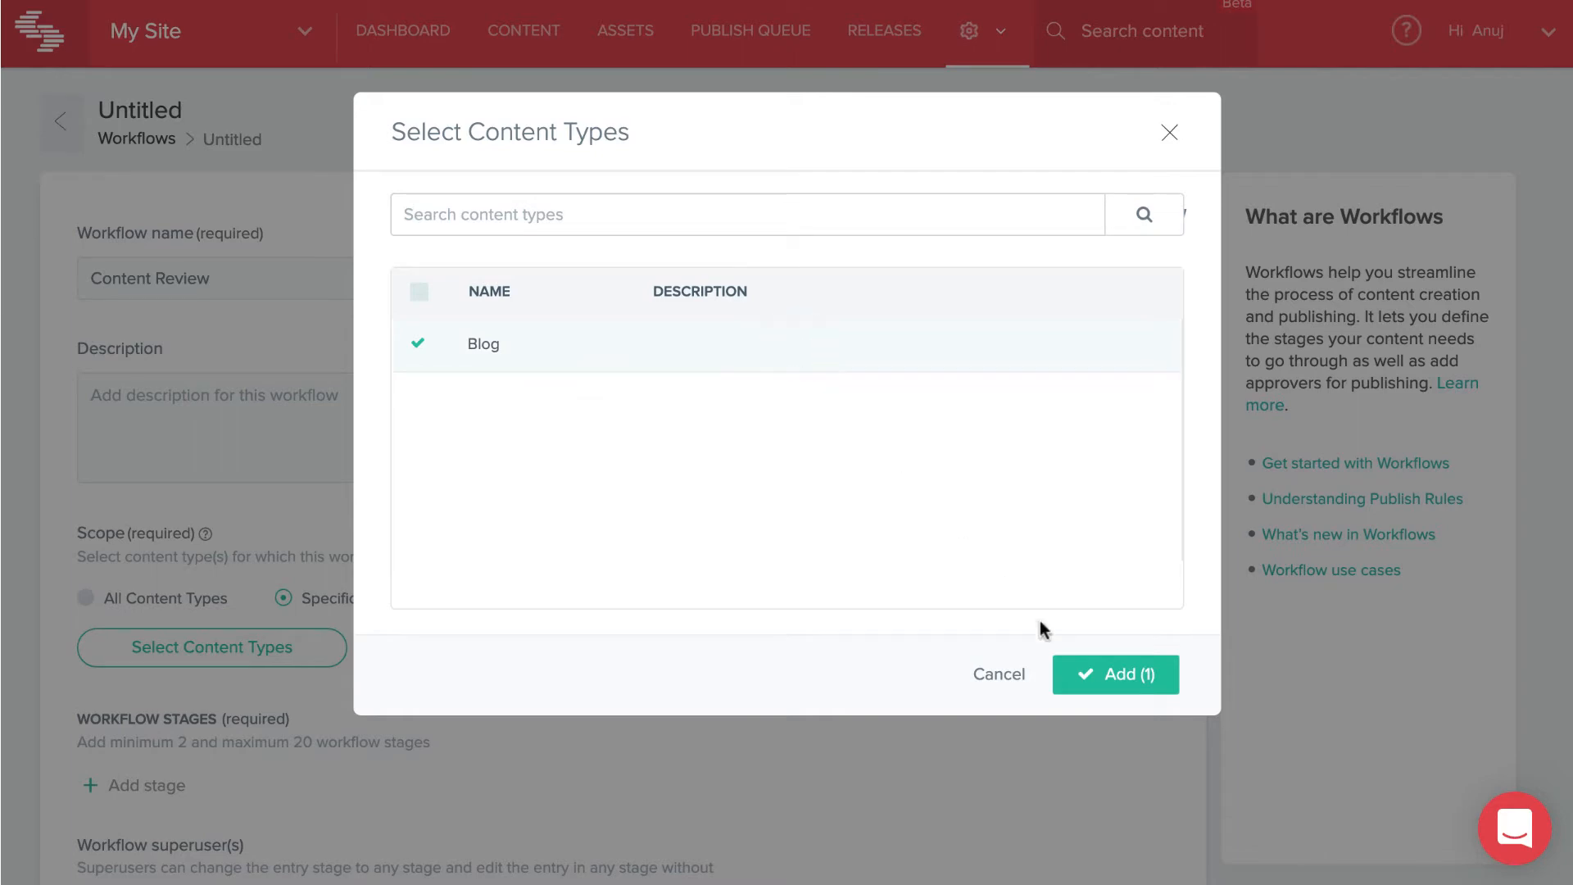
{"action": "left_click", "coordinate": [1094, 668]}
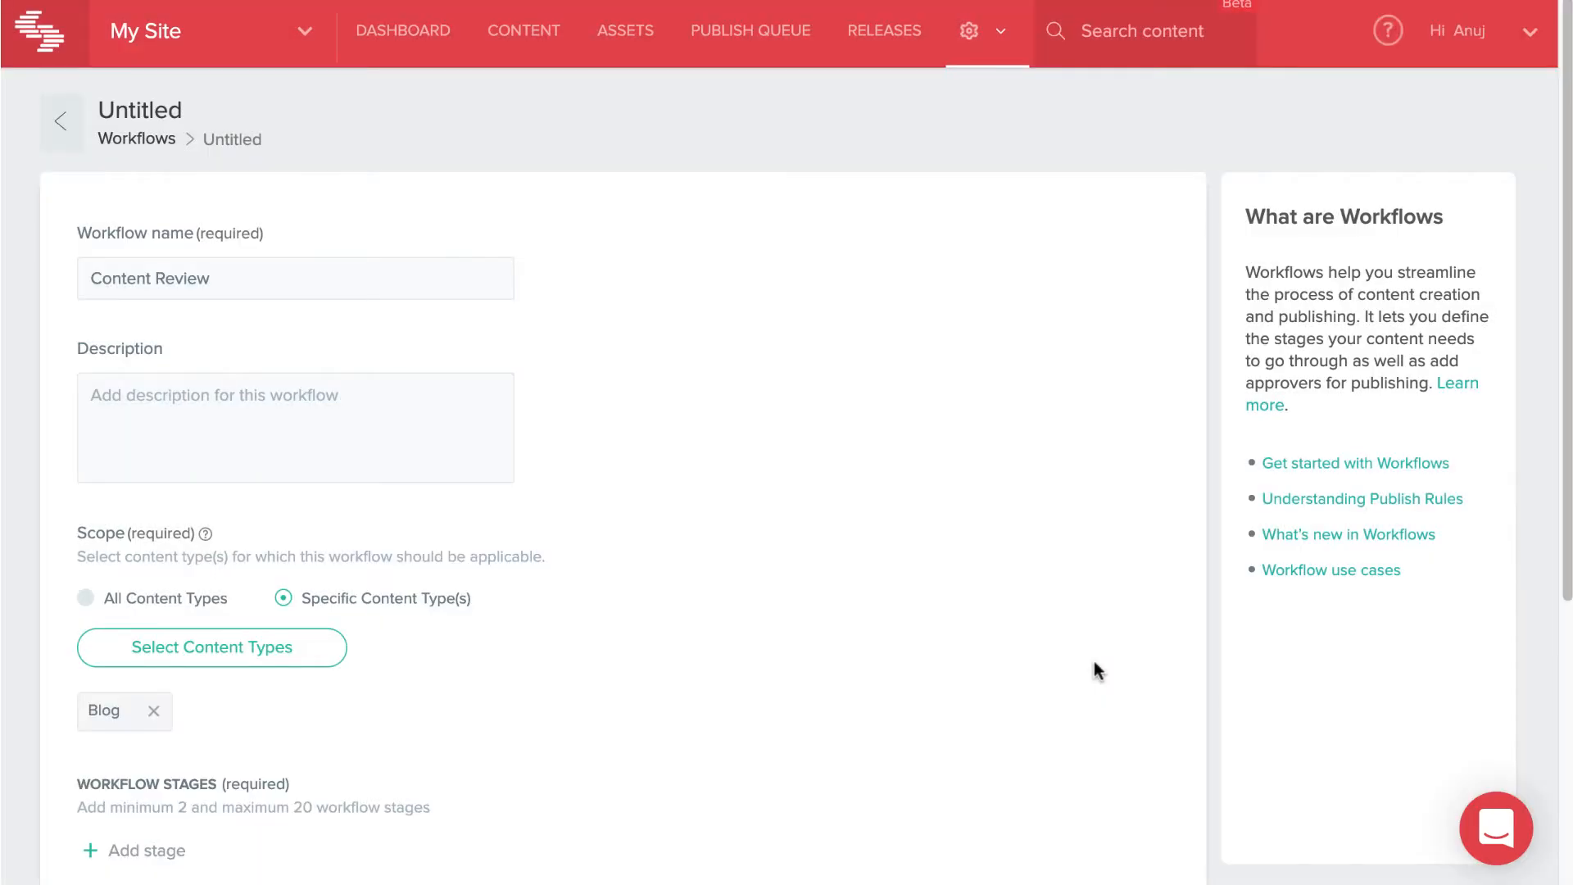
- Add a first workflow stage named "Draft" and keep its blue colour
{"action": "scroll", "coordinate": [1097, 670], "scroll_direction": "down", "scroll_amount": 5}
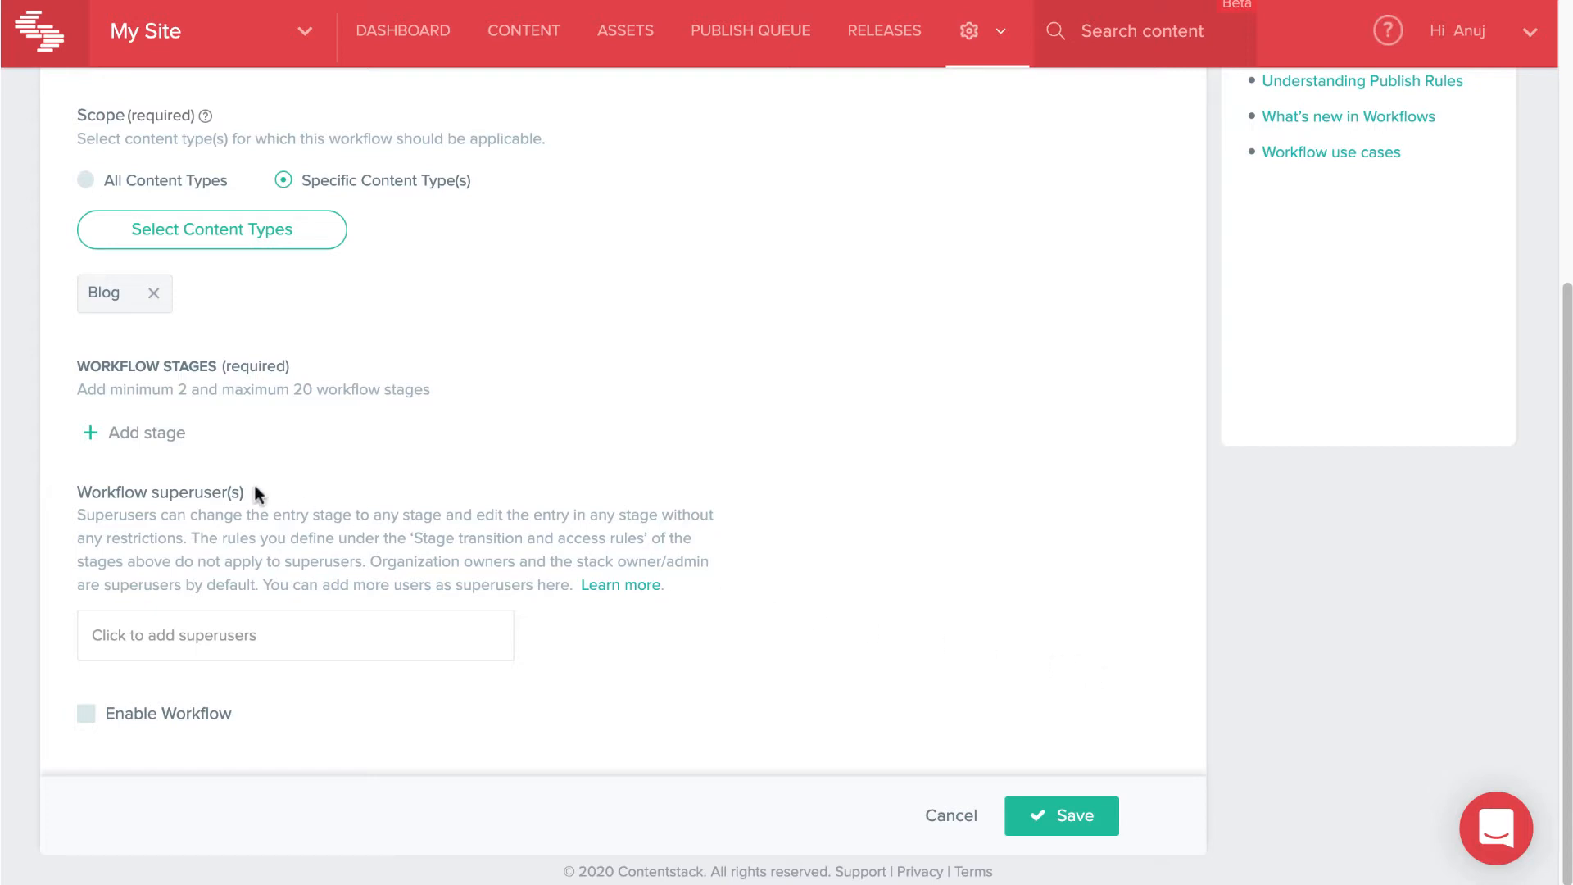
{"action": "left_click", "coordinate": [124, 441]}
{"action": "left_click", "coordinate": [374, 491]}
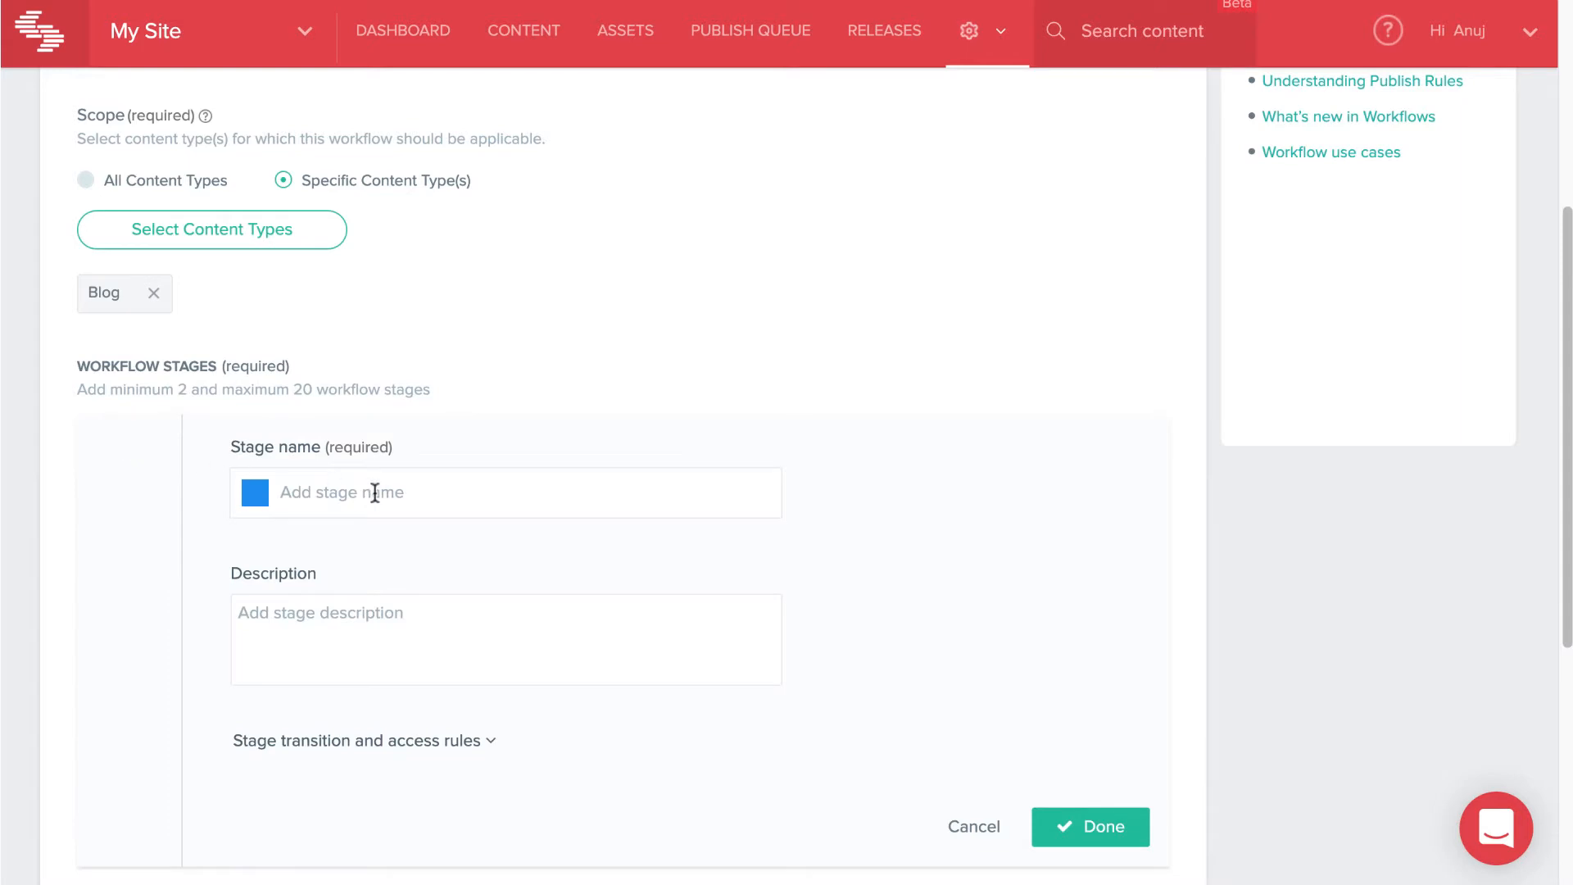
{"action": "type", "text": "Draft"}
{"action": "left_click", "coordinate": [259, 494]}
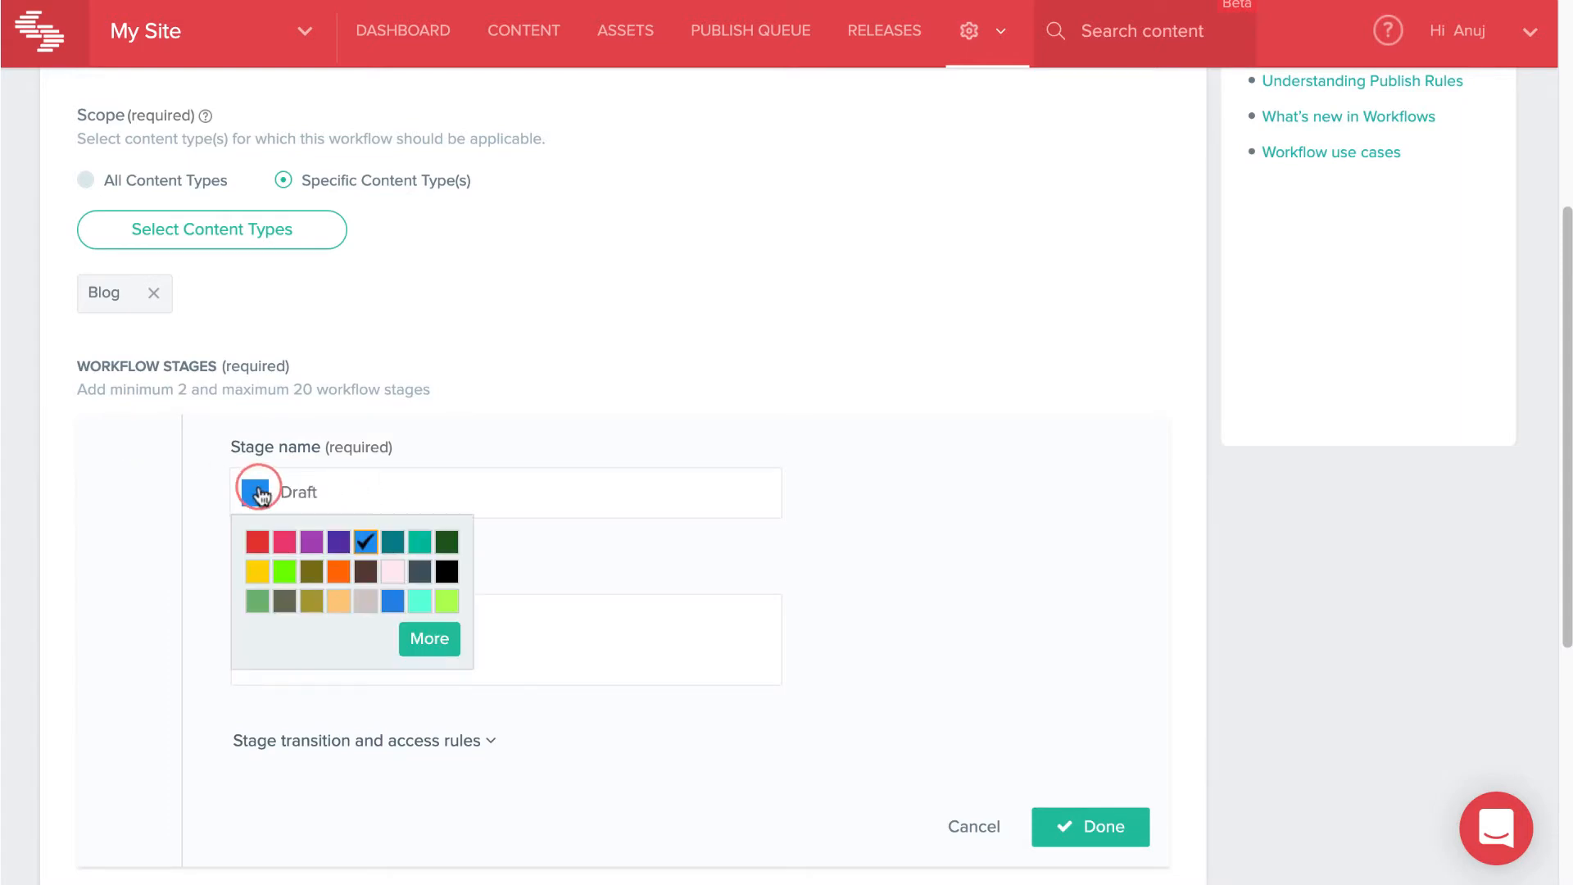
{"action": "left_click", "coordinate": [259, 493]}
- Expand the Draft stage's transition and access rules and keep all stages as its next available stages
{"action": "left_click", "coordinate": [408, 745]}
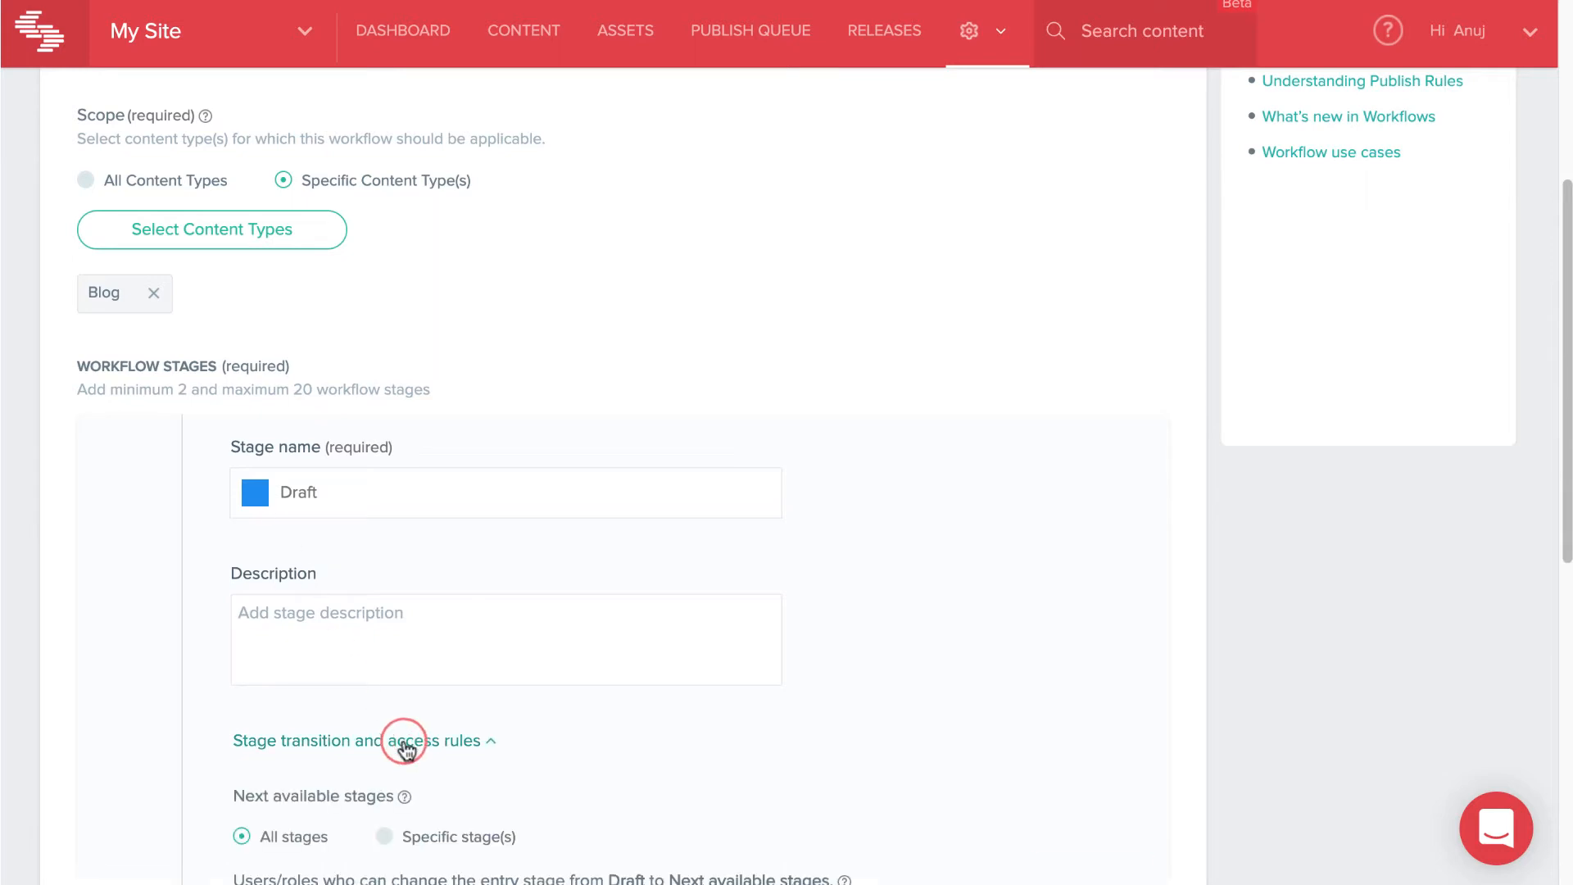
{"action": "scroll", "coordinate": [403, 745], "scroll_direction": "down", "scroll_amount": 4}
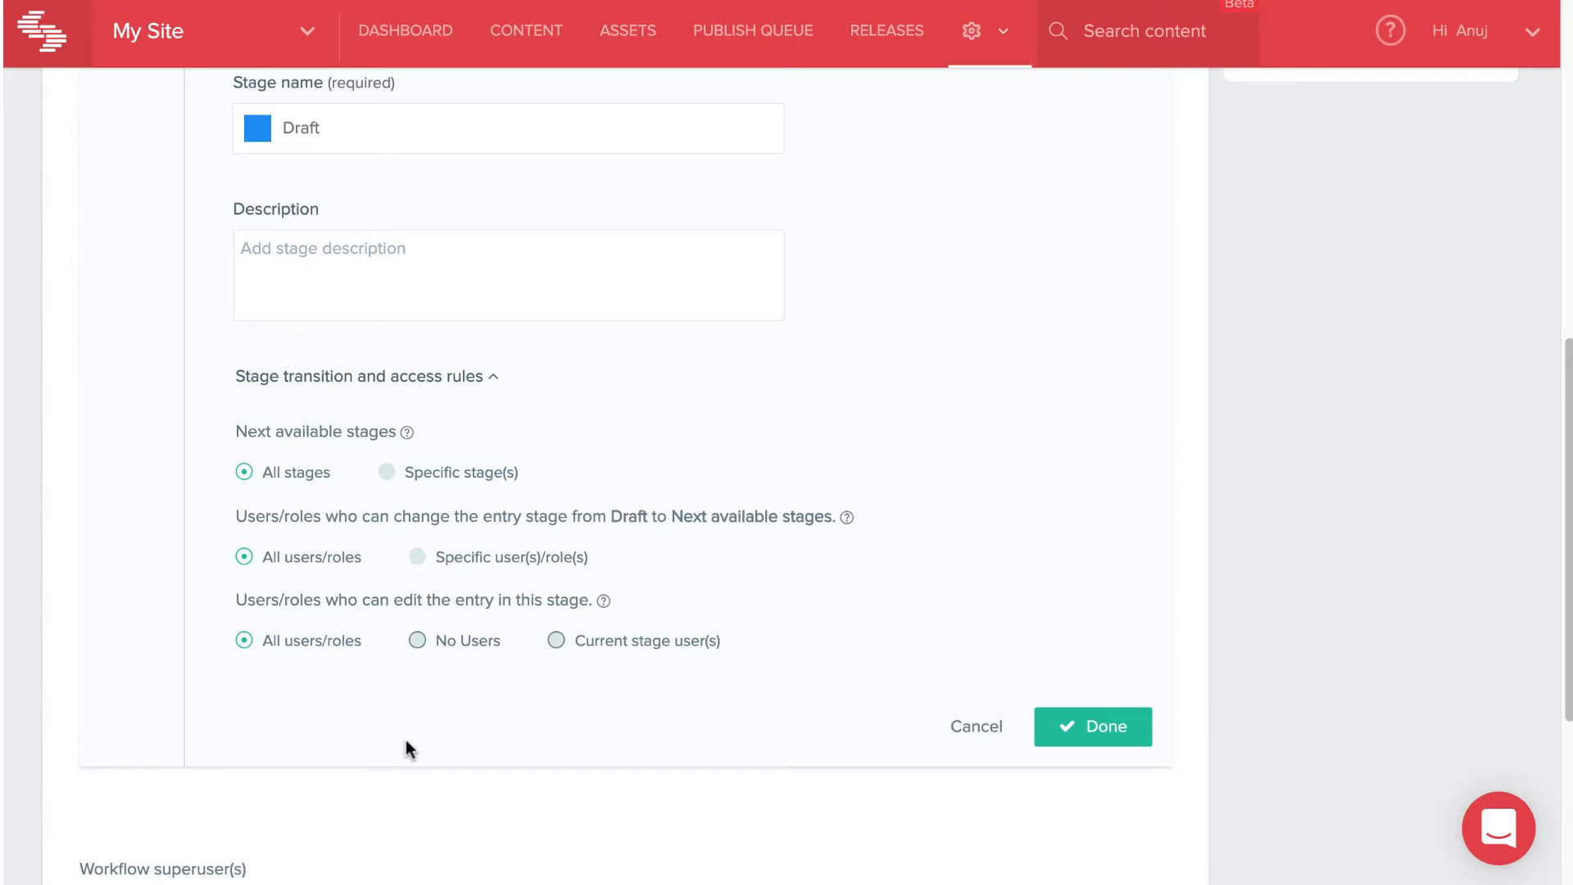
{"action": "left_click", "coordinate": [421, 486]}
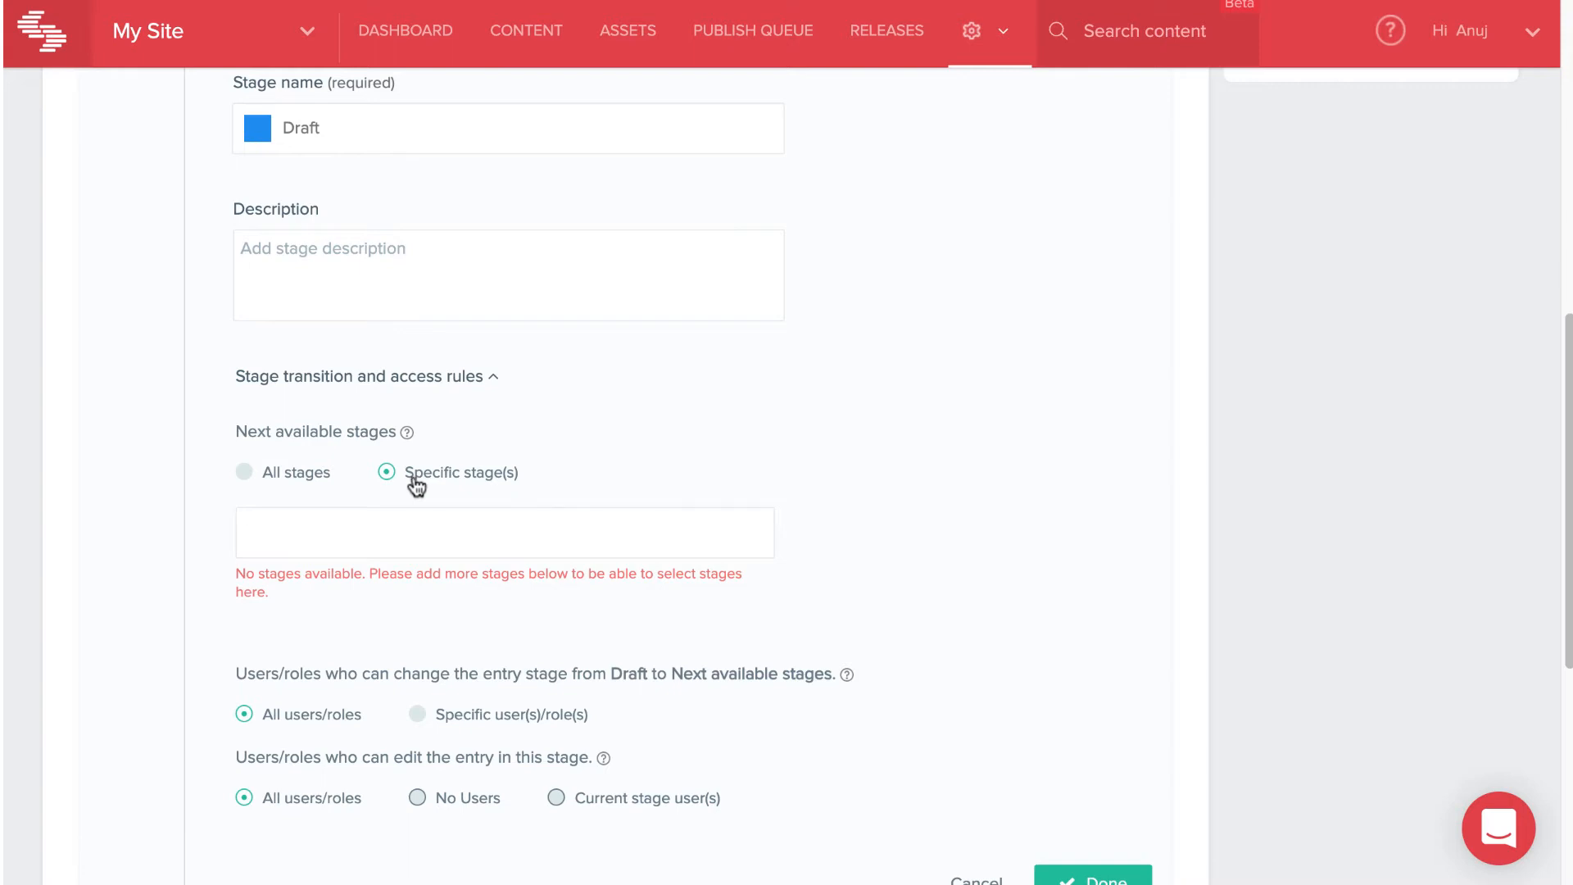
{"action": "left_click", "coordinate": [299, 477]}
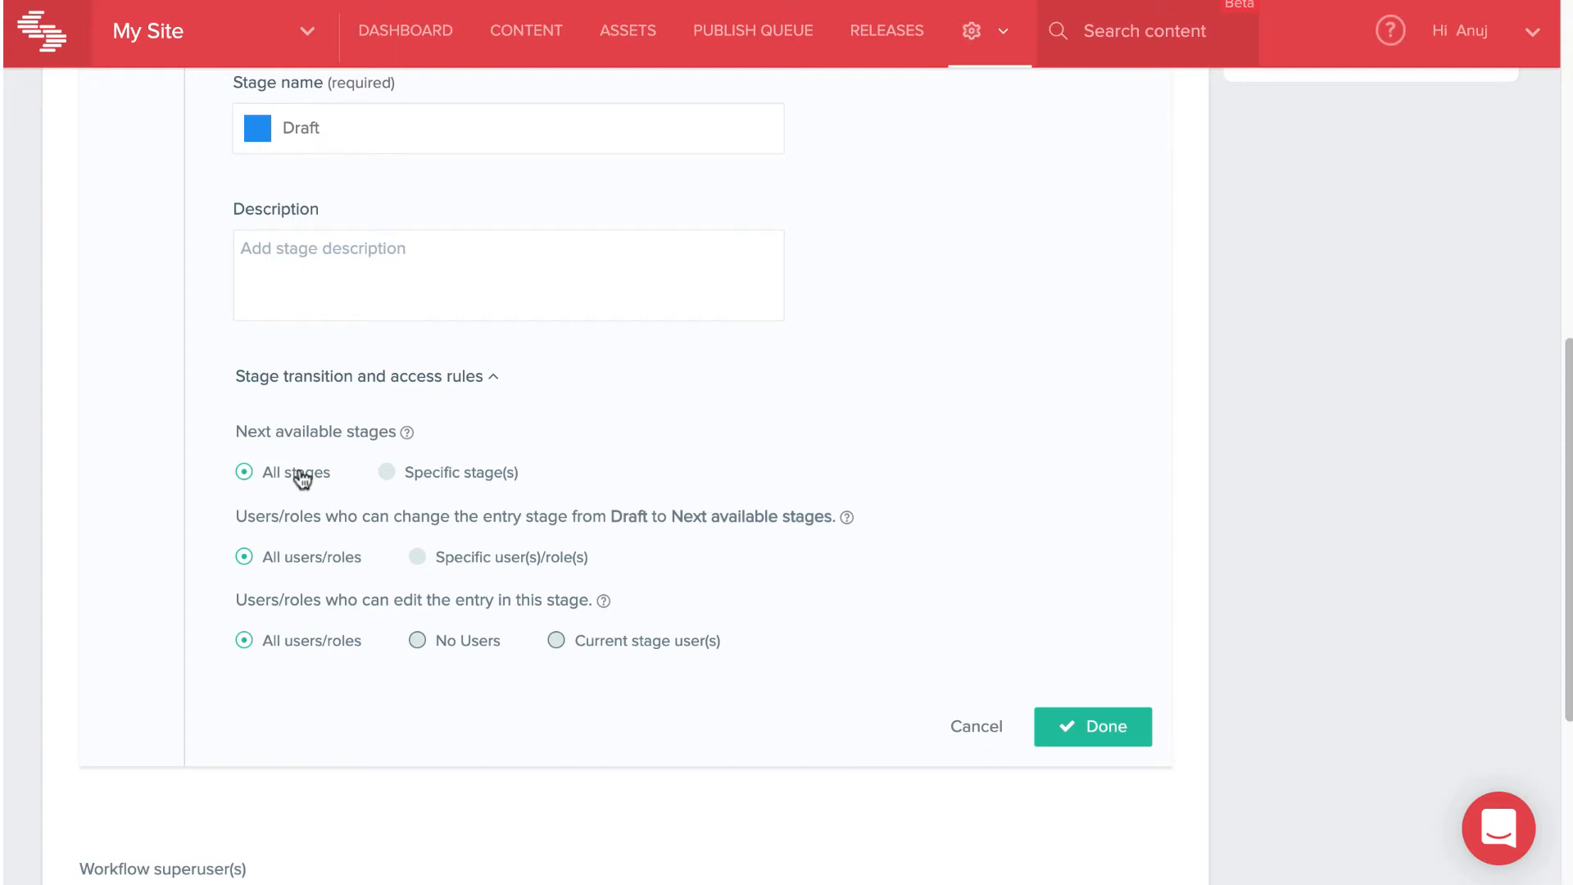
- Restrict changing the entry stage from Draft to the Content Manager role and finish the stage
{"action": "left_click", "coordinate": [493, 558]}
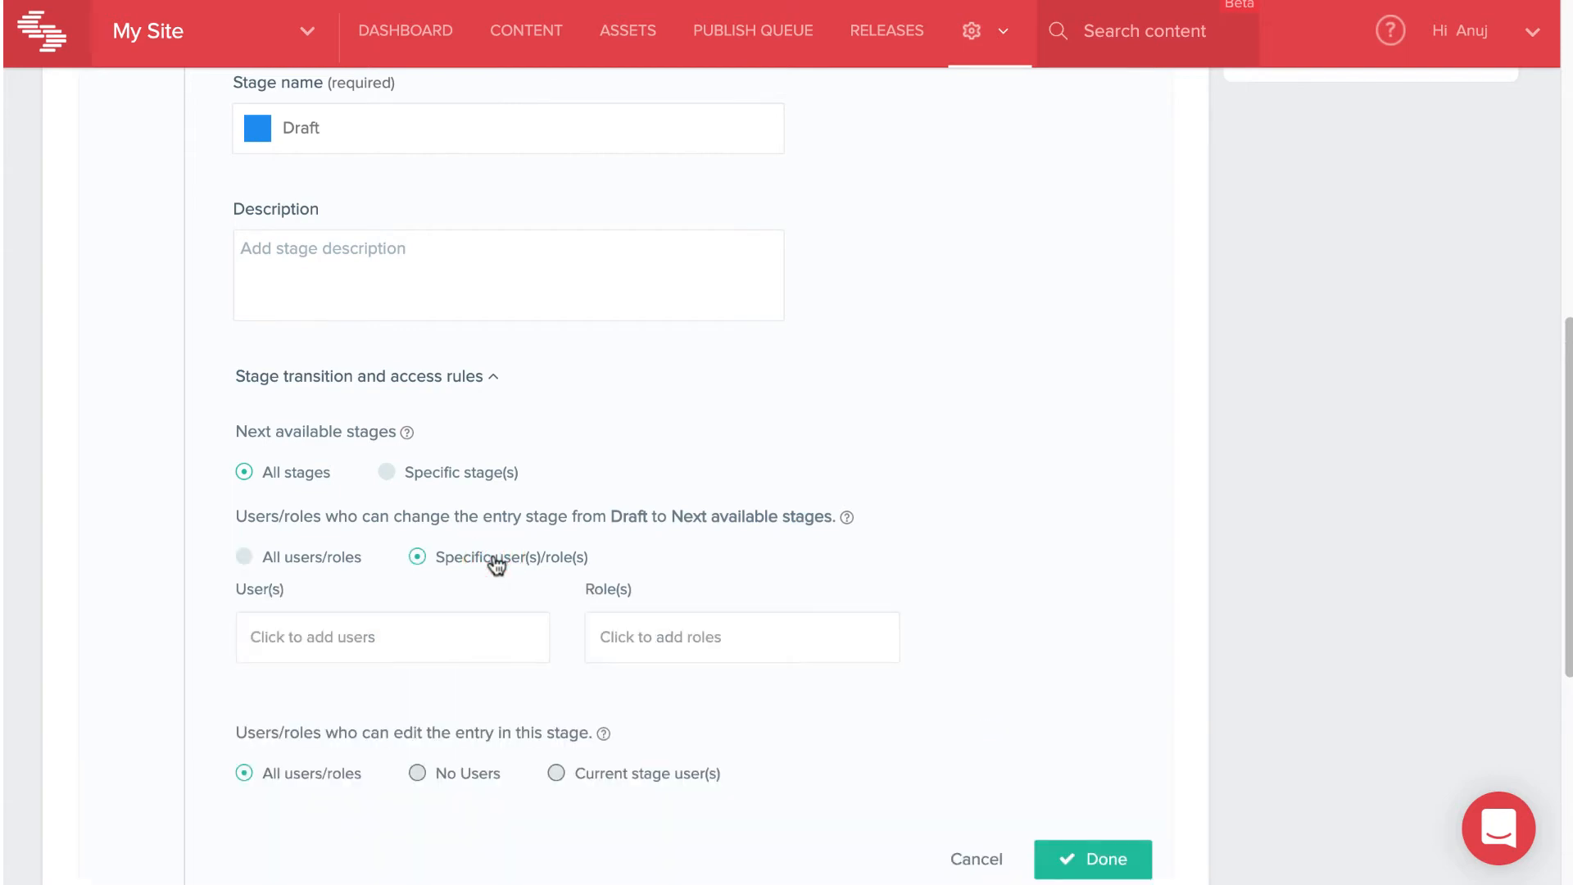
{"action": "left_click", "coordinate": [651, 627]}
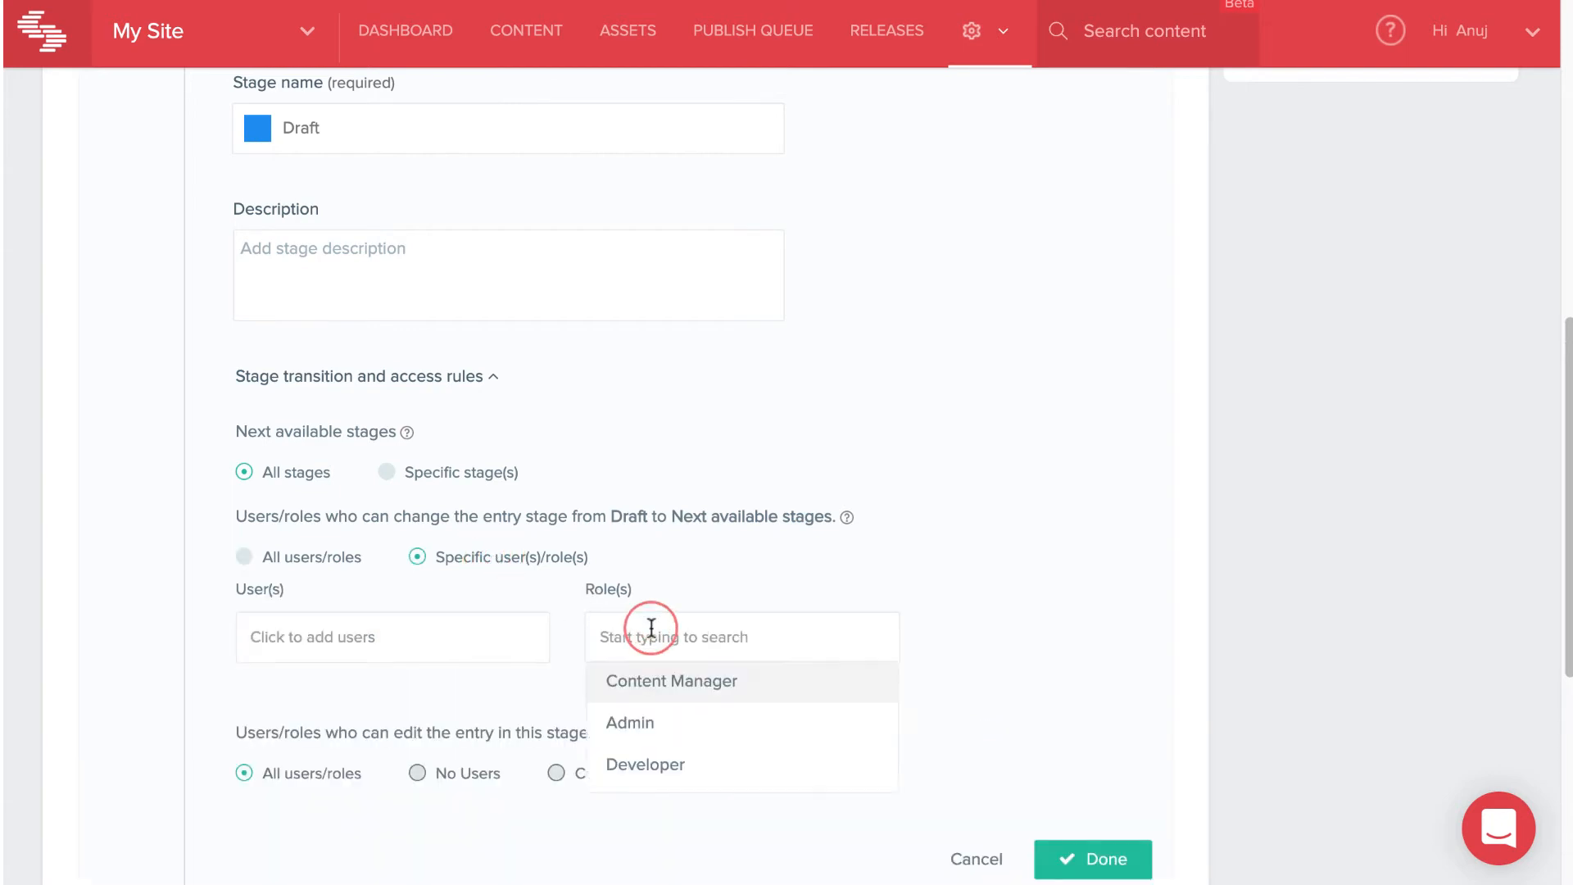
{"action": "left_click", "coordinate": [688, 682]}
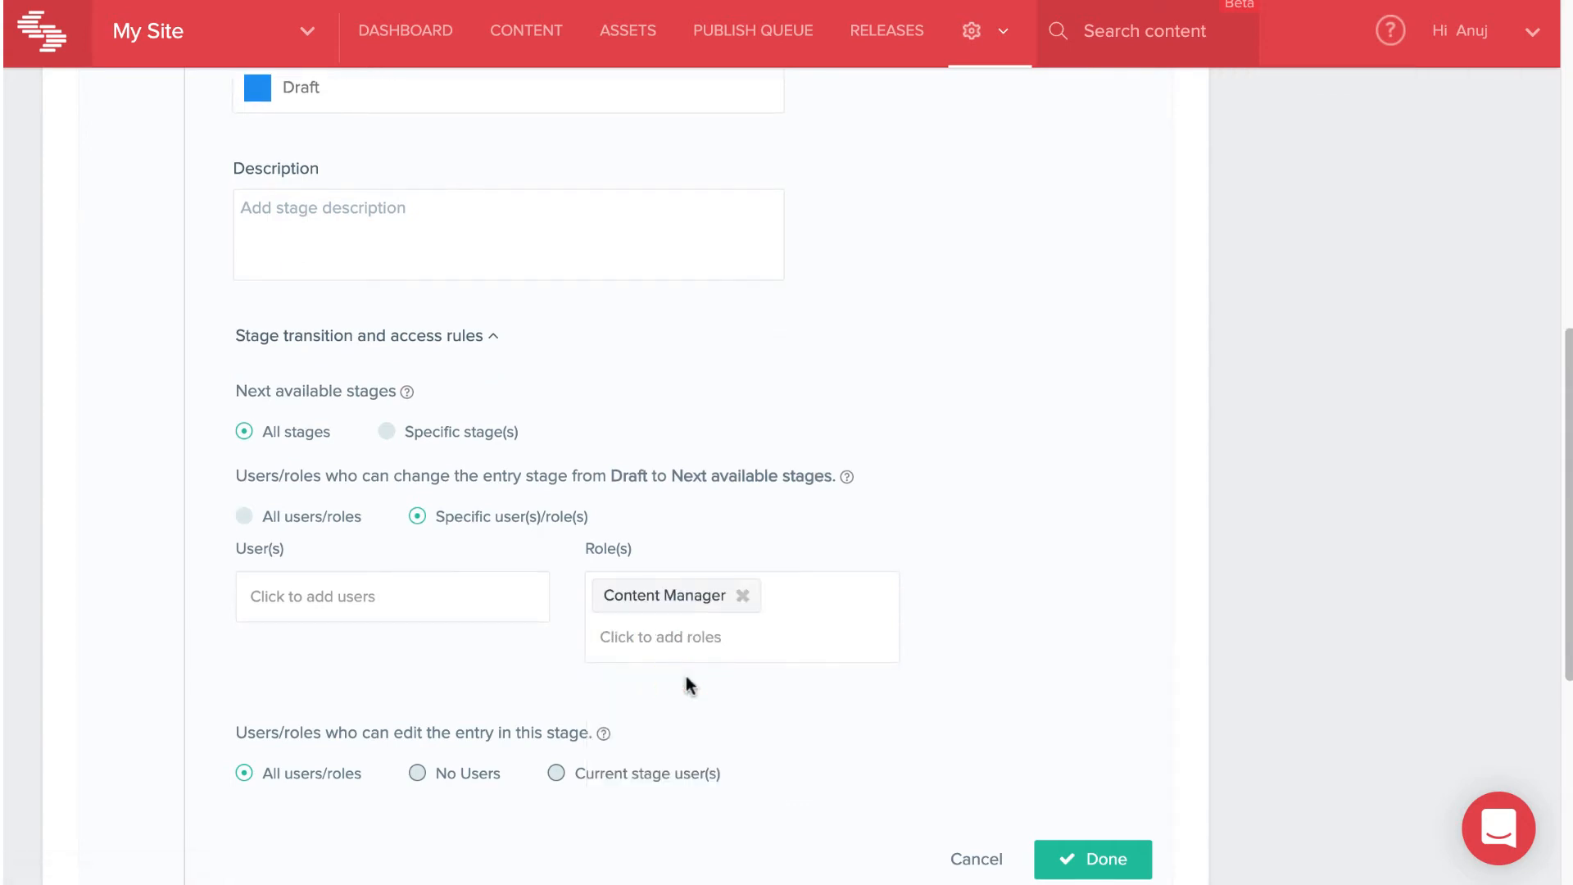
{"action": "scroll", "coordinate": [688, 686], "scroll_direction": "down", "scroll_amount": 3}
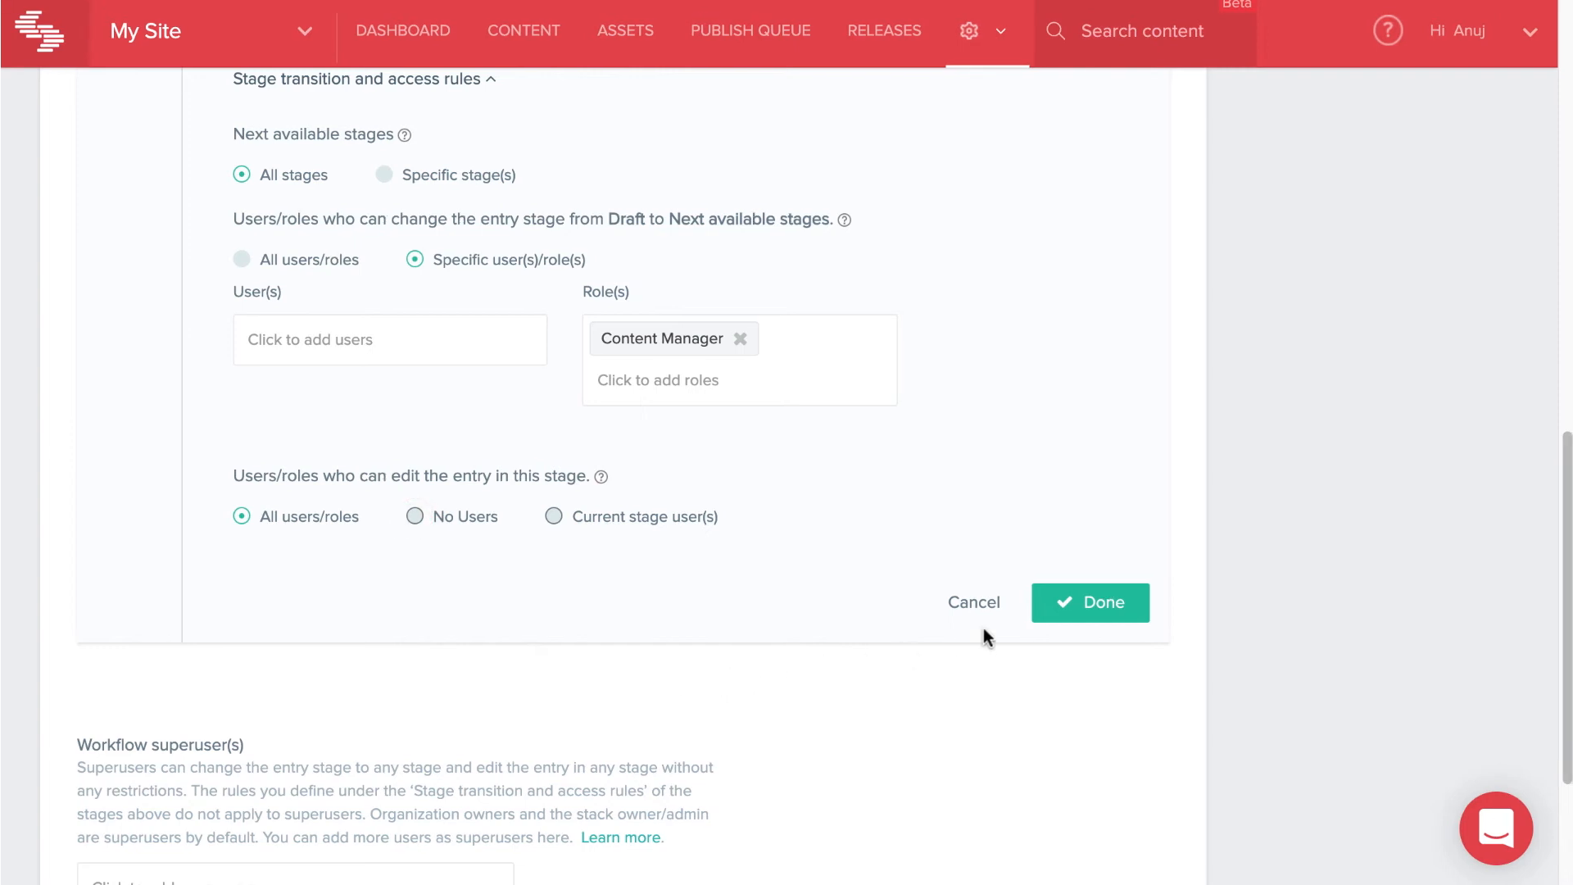
{"action": "left_click", "coordinate": [1093, 603]}
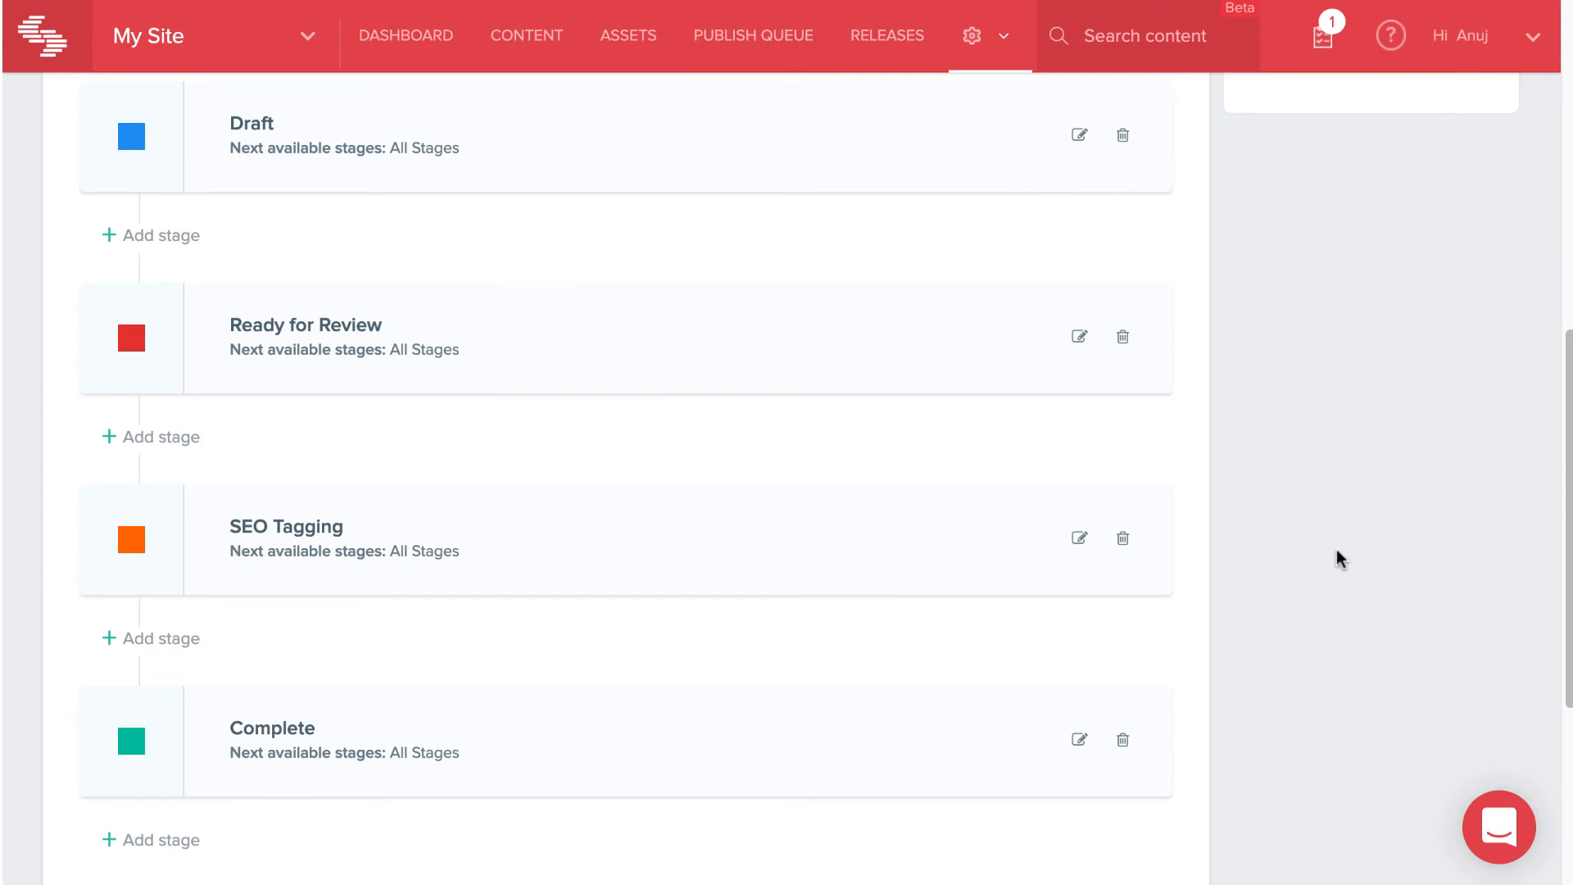
- Add the first suggested user as a workflow superuser, and save the workflow as enabled
{"action": "scroll", "coordinate": [1339, 559], "scroll_direction": "down", "scroll_amount": 5}
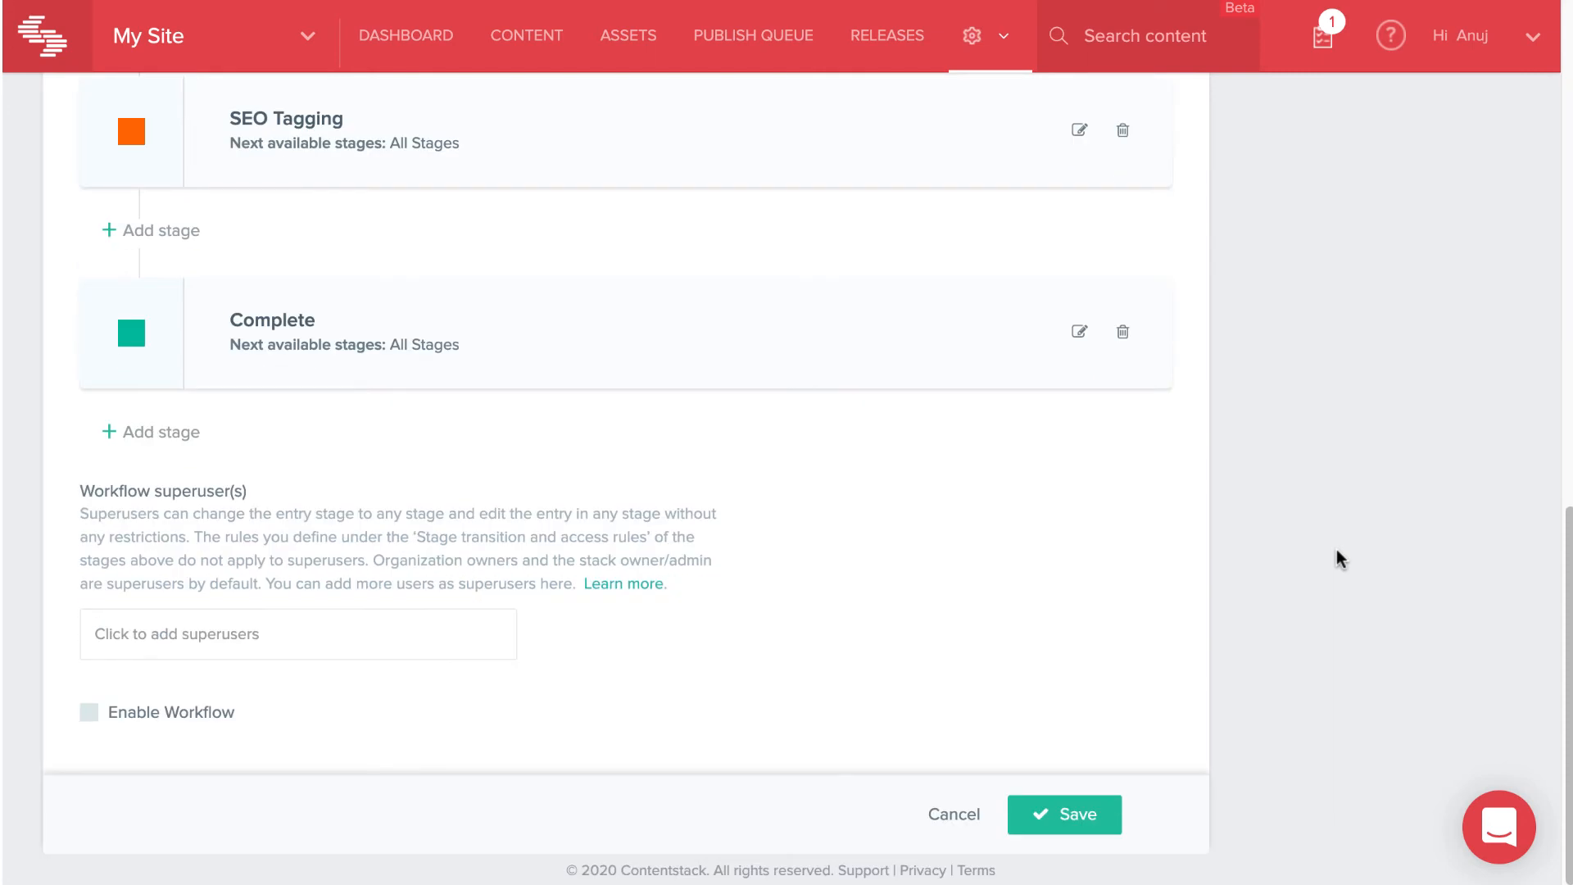
{"action": "left_click", "coordinate": [324, 619]}
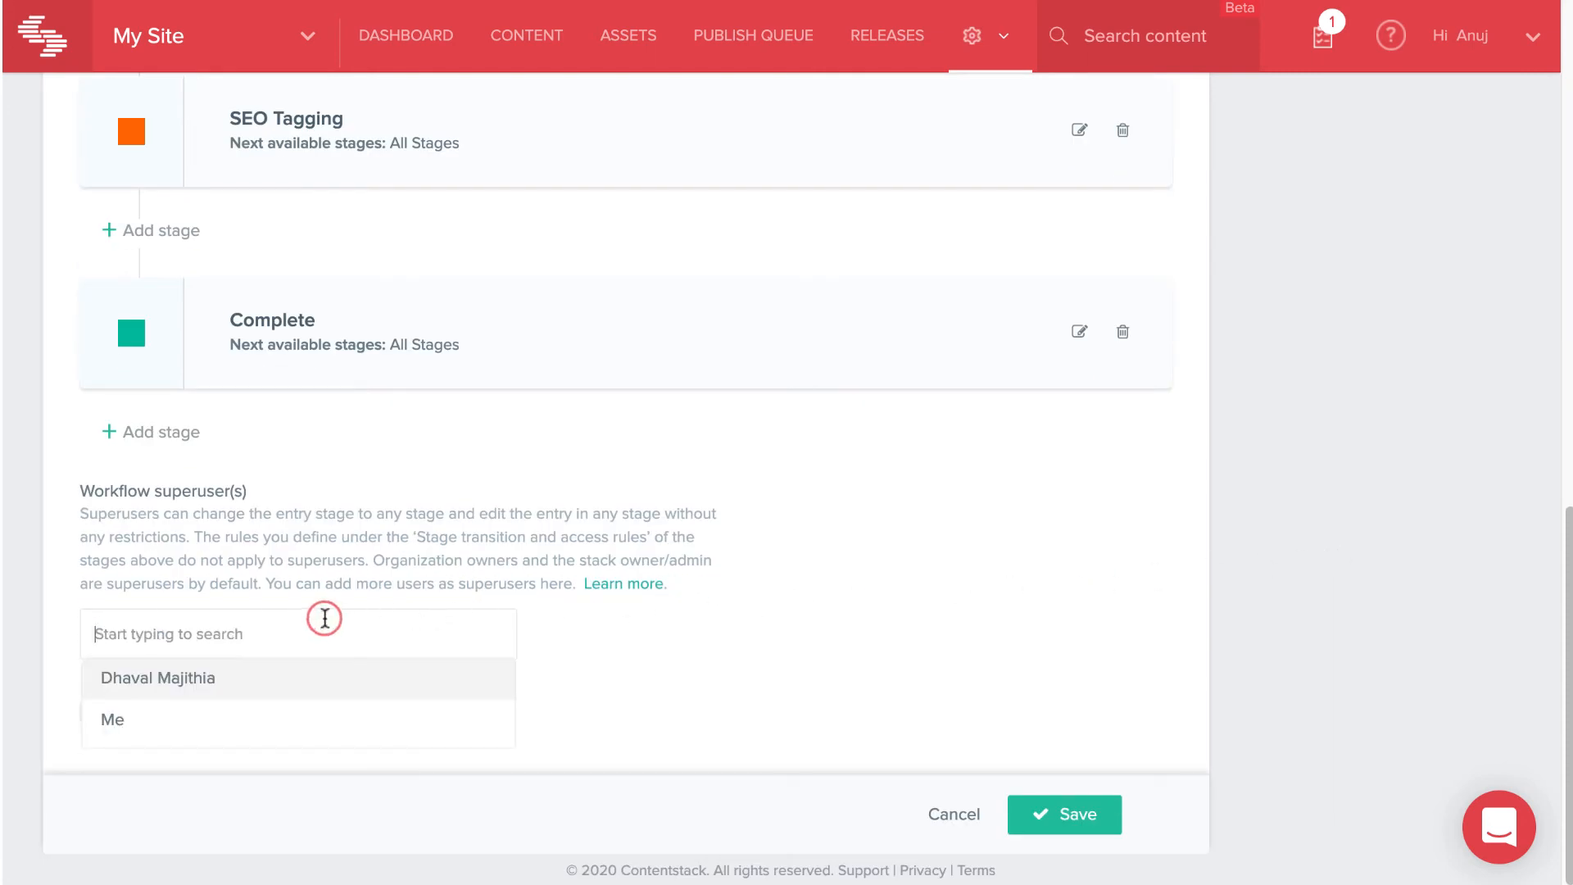
{"action": "left_click", "coordinate": [324, 679]}
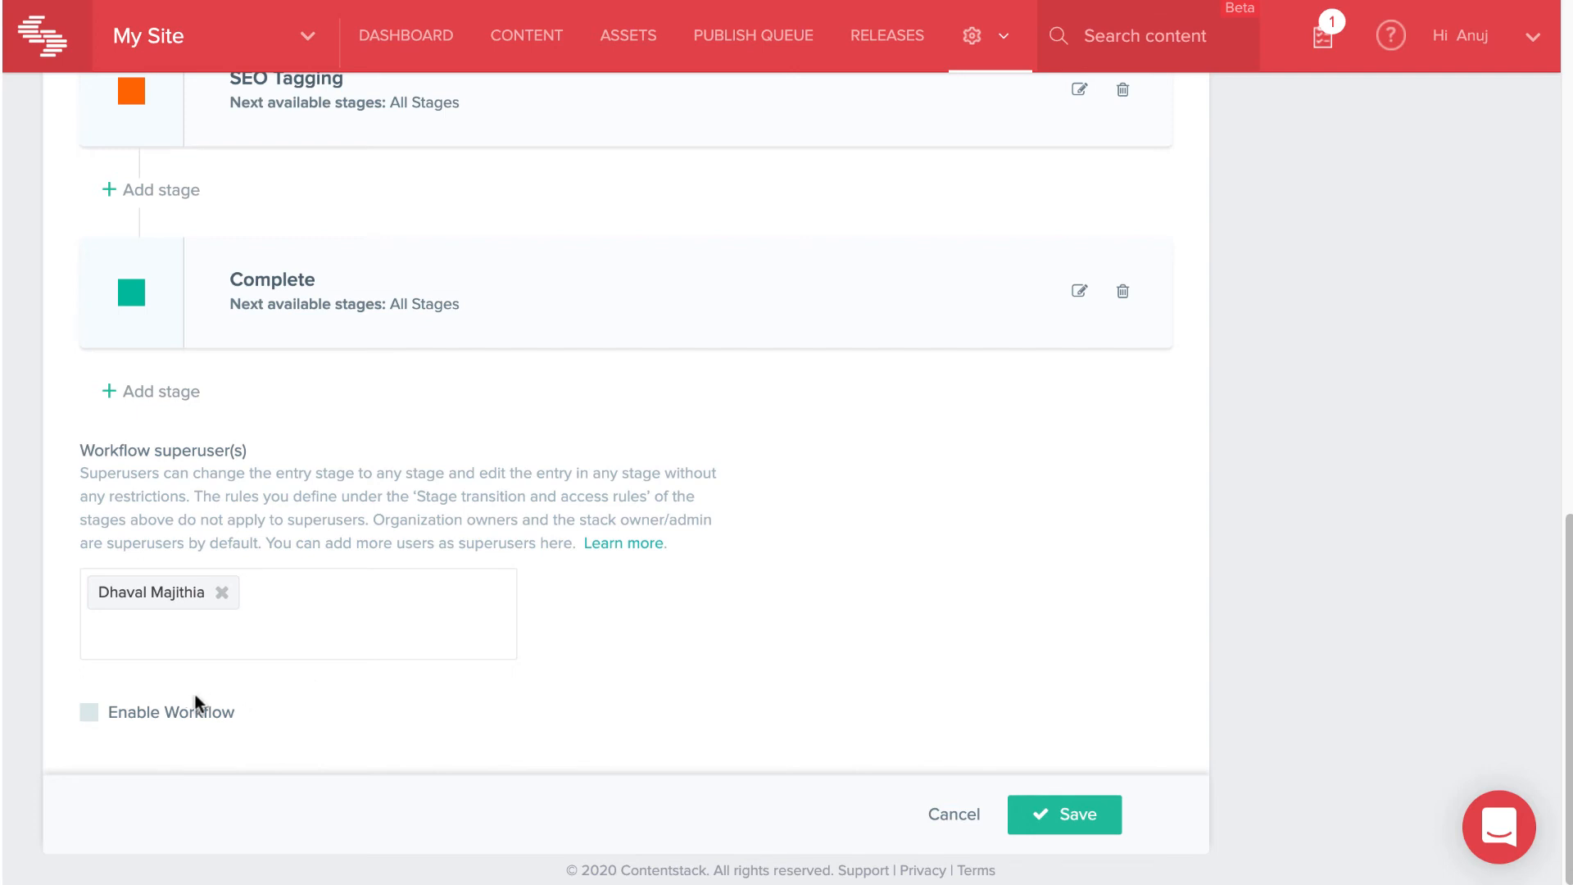
{"action": "left_click", "coordinate": [139, 709]}
{"action": "left_click", "coordinate": [1060, 799]}
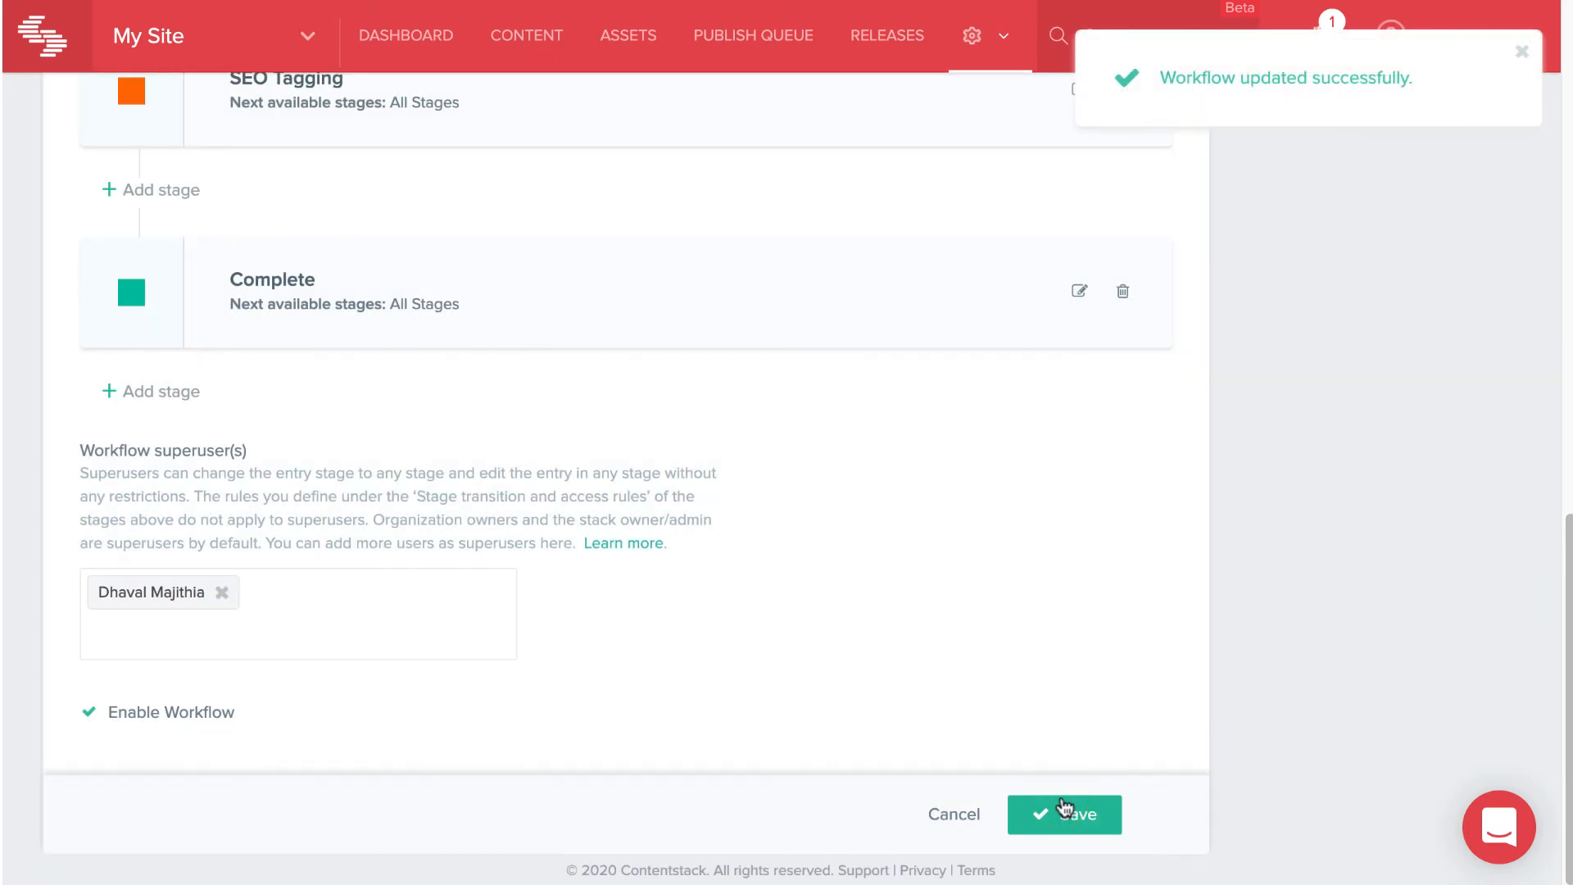
- Create a Blog entry titled "My second blog post" and save it
{"action": "left_click", "coordinate": [528, 38]}
{"action": "left_click", "coordinate": [736, 361]}
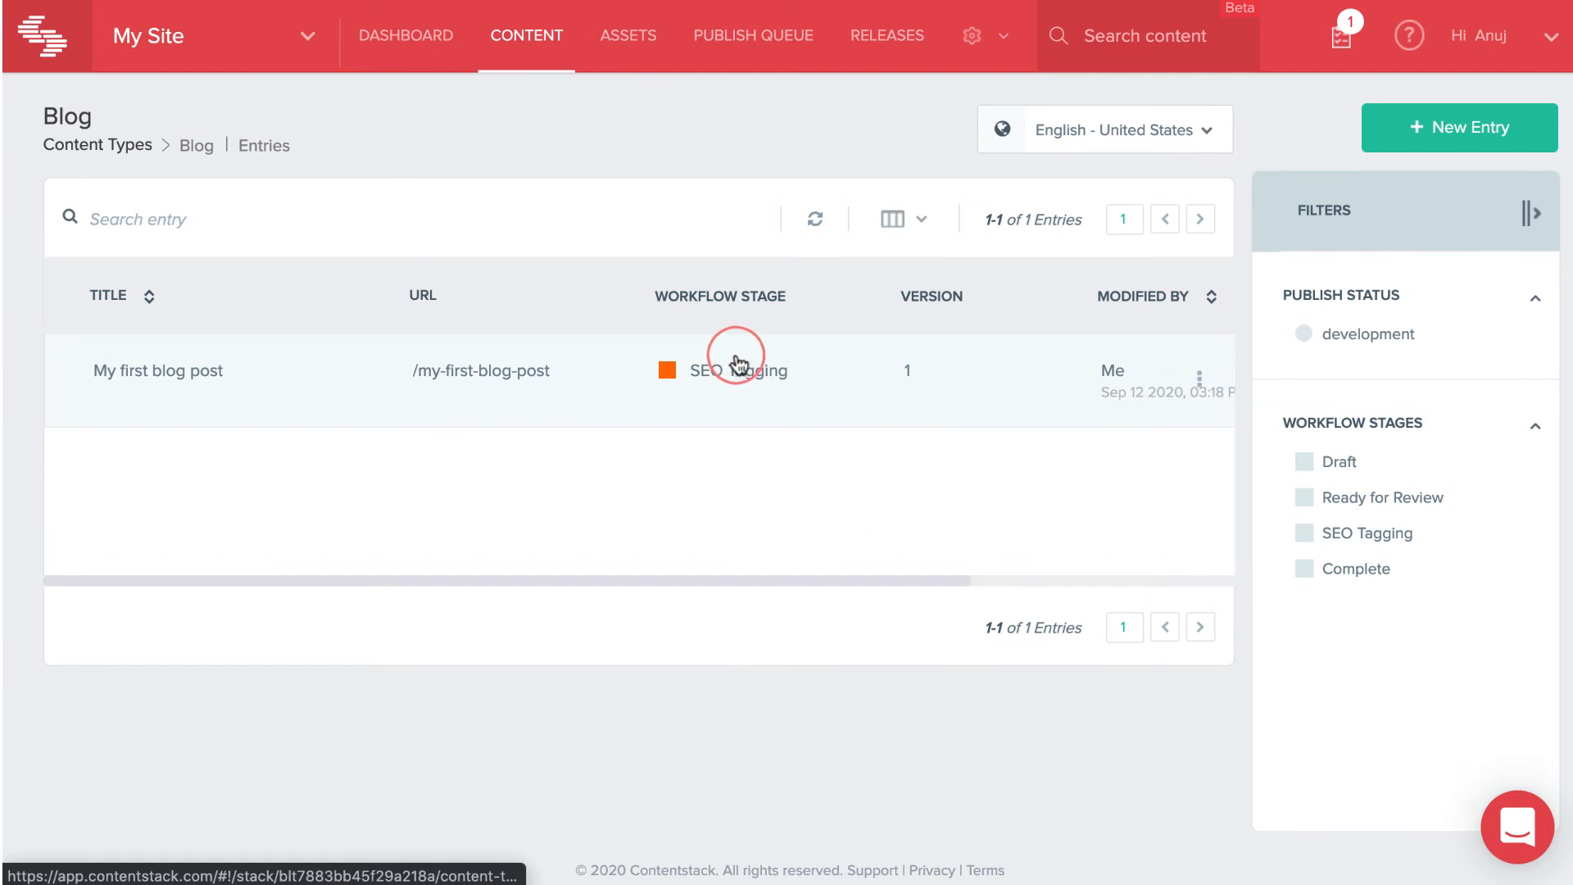
{"action": "left_click", "coordinate": [1432, 127]}
{"action": "type", "text": "My second blog post"}
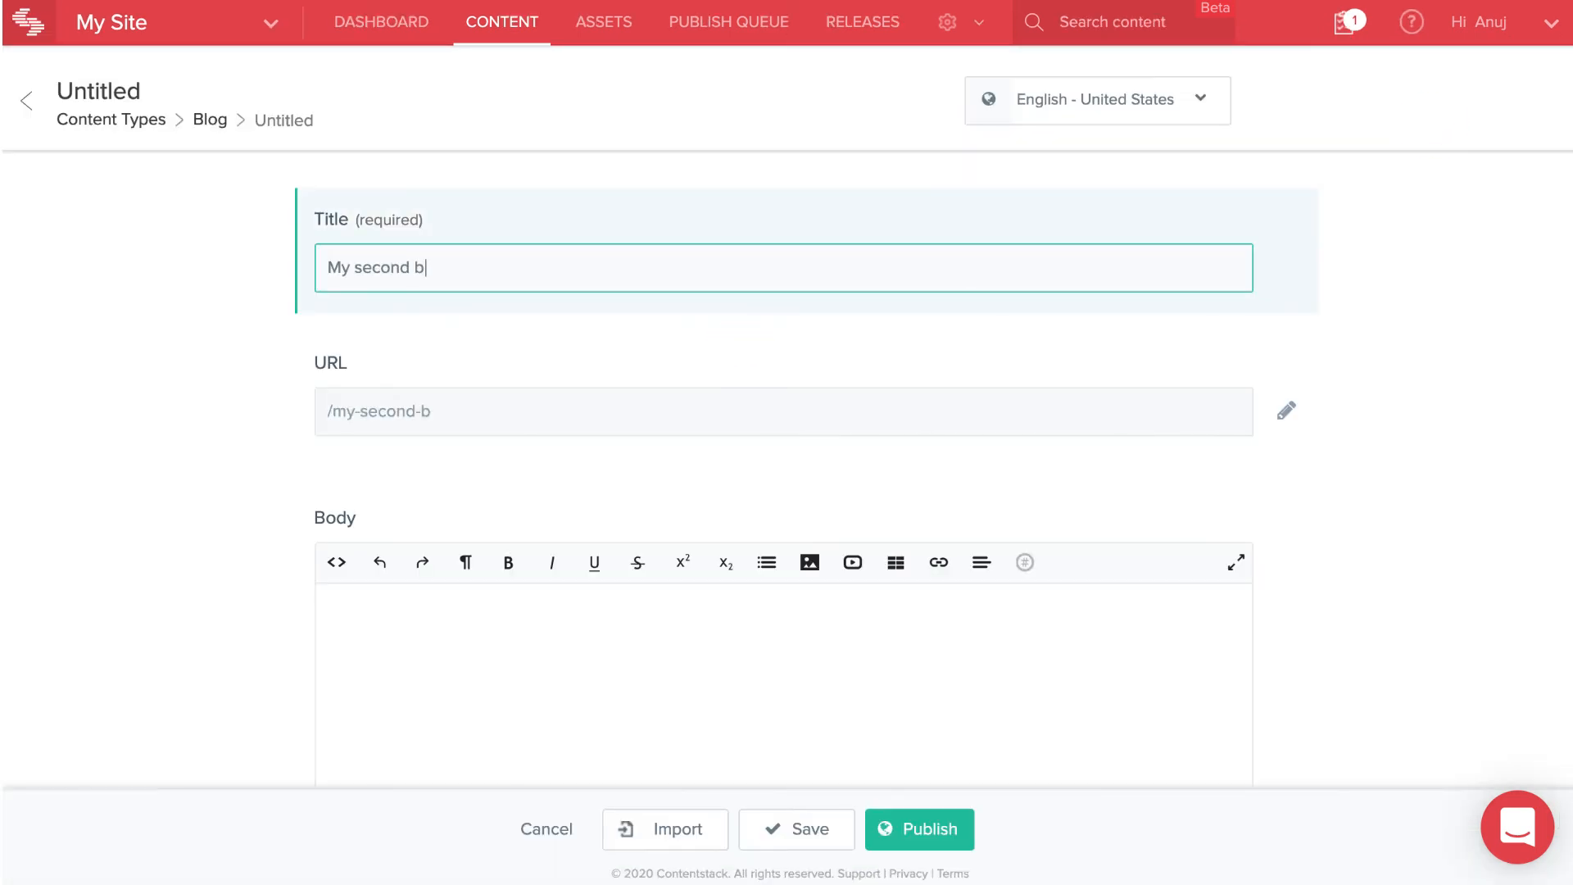
{"action": "left_click", "coordinate": [776, 823]}
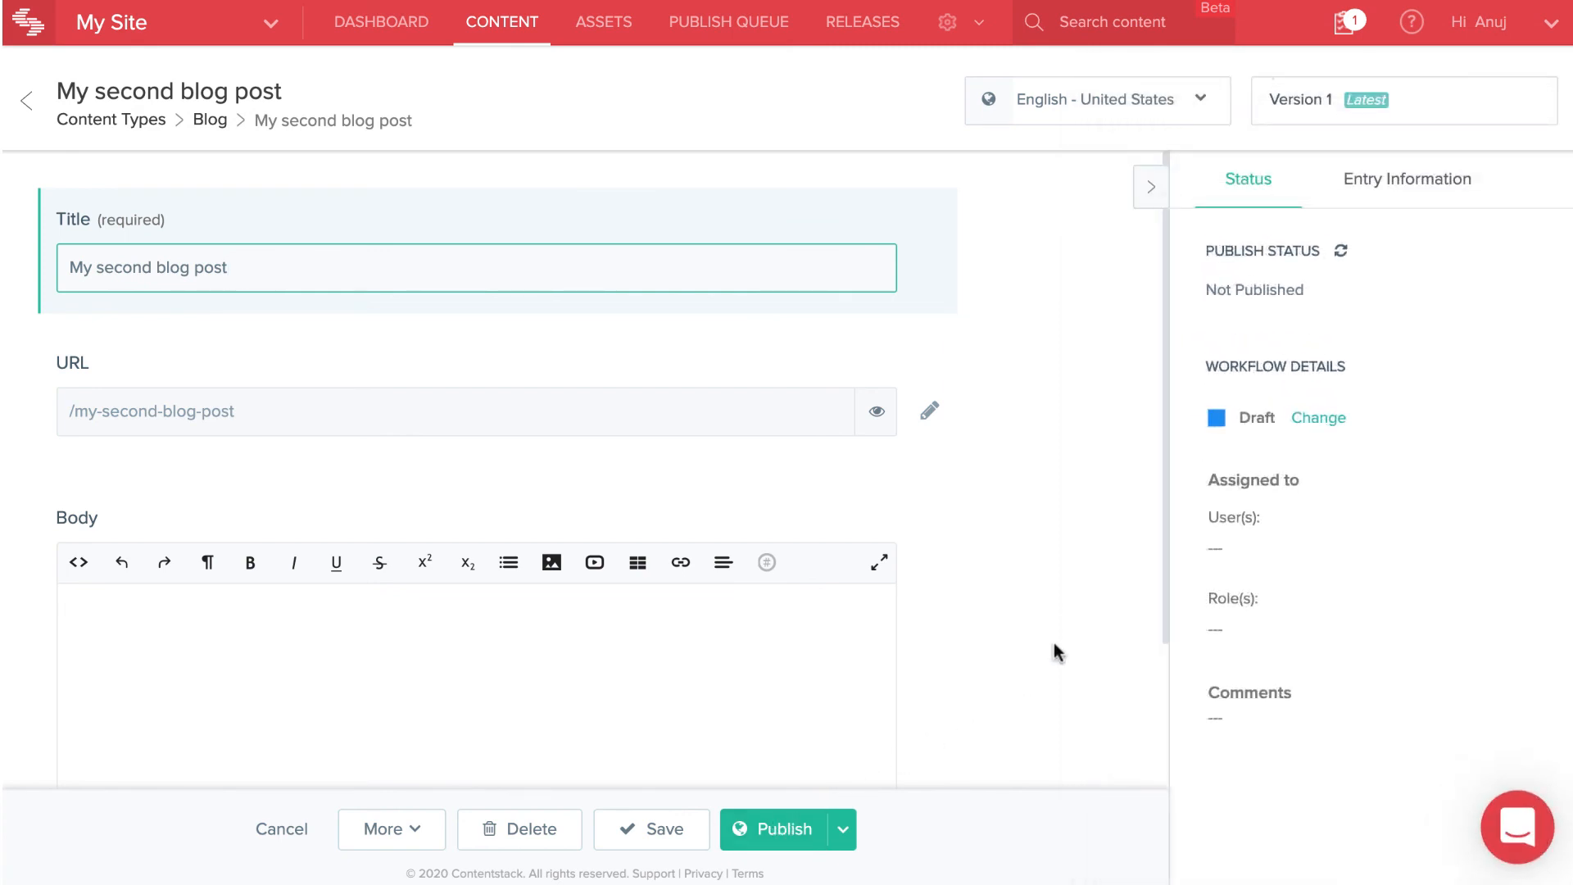
- Set the new entry's workflow stage to Ready for Review with a due date of 23 Sep 2020
{"action": "left_click", "coordinate": [1316, 418]}
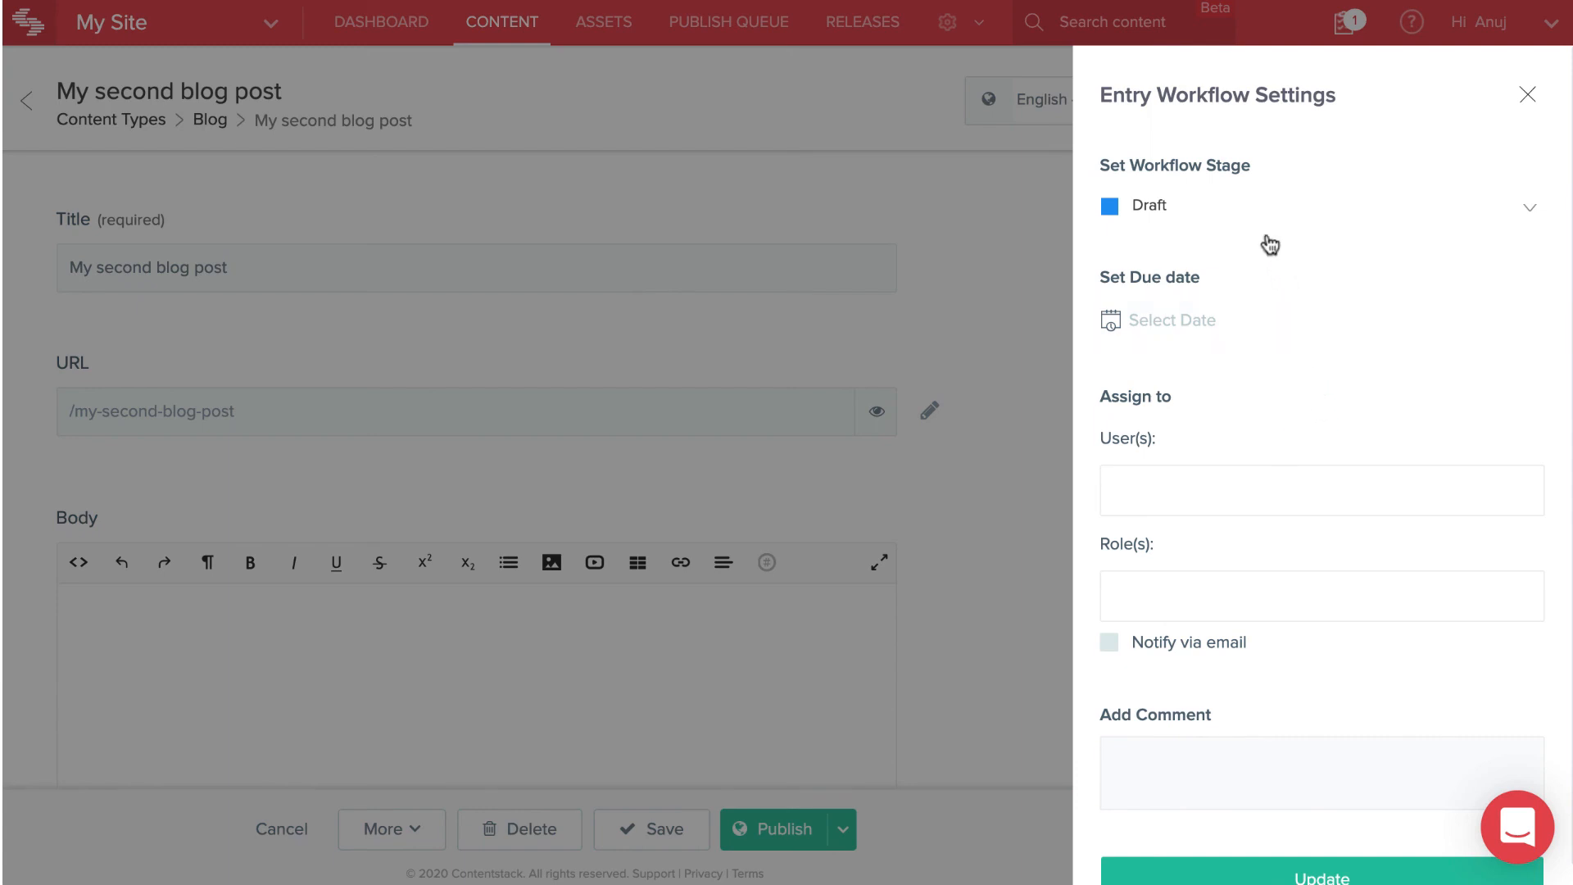
{"action": "left_click", "coordinate": [1254, 205]}
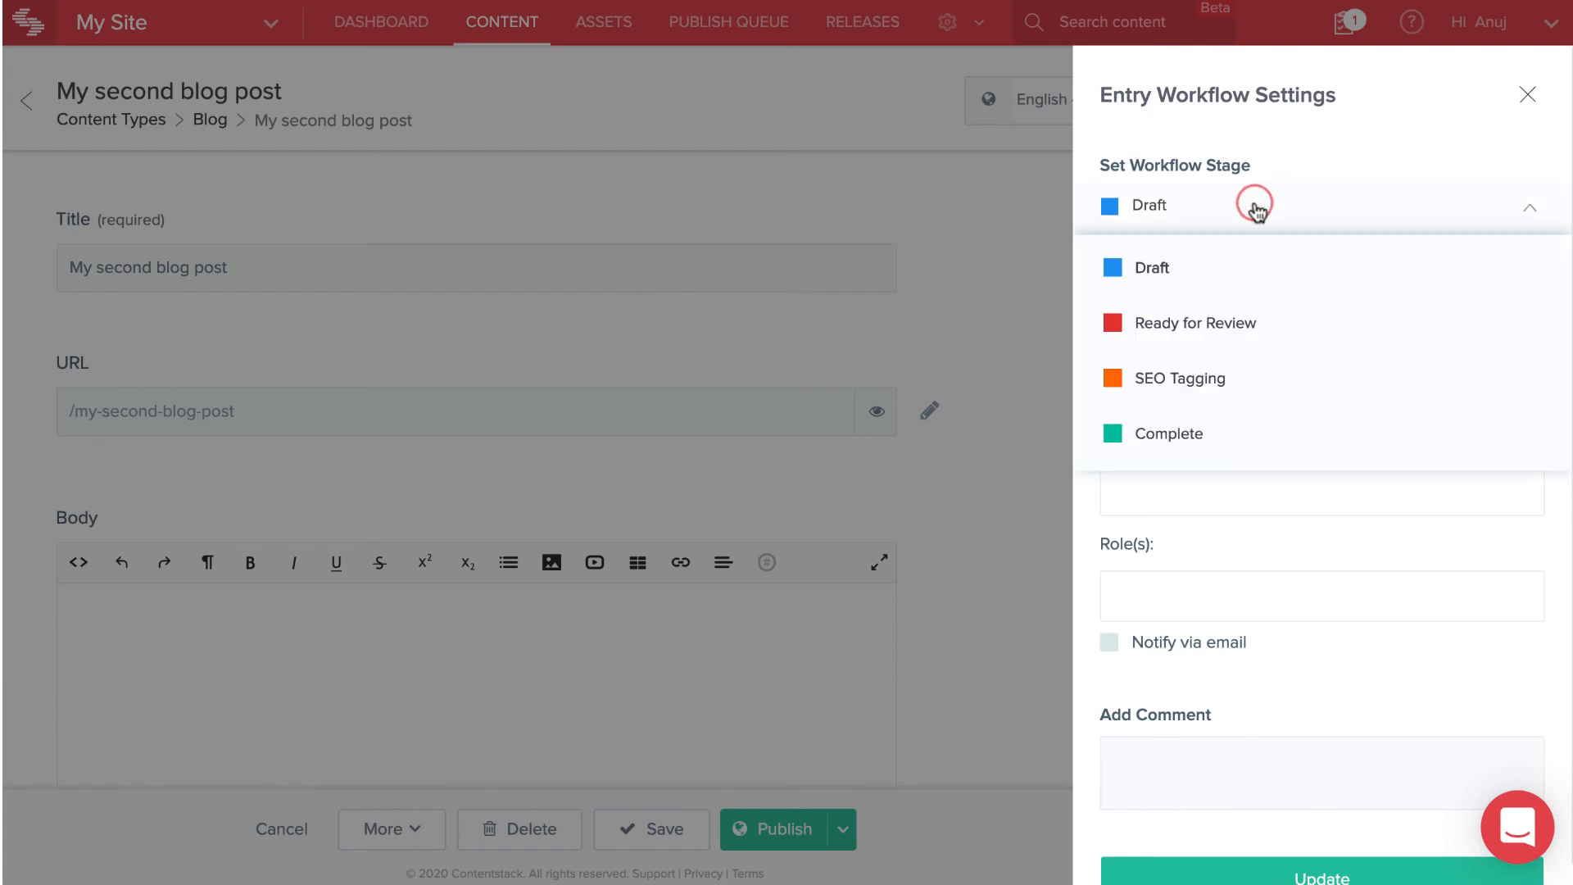
{"action": "left_click", "coordinate": [1253, 323]}
{"action": "left_click", "coordinate": [1253, 317]}
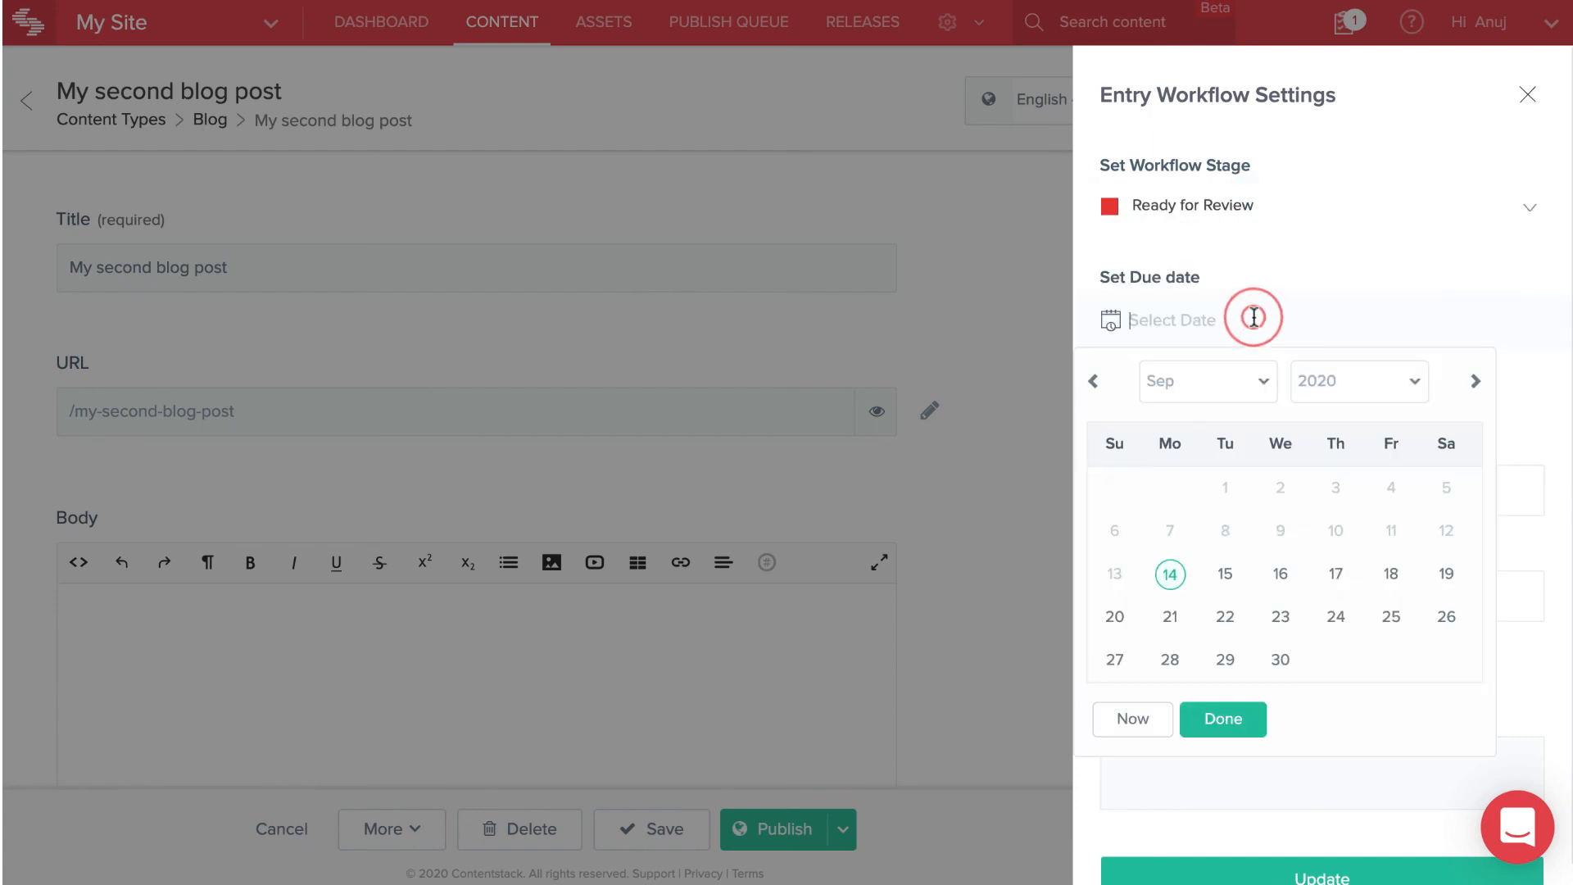
{"action": "left_click", "coordinate": [1268, 614]}
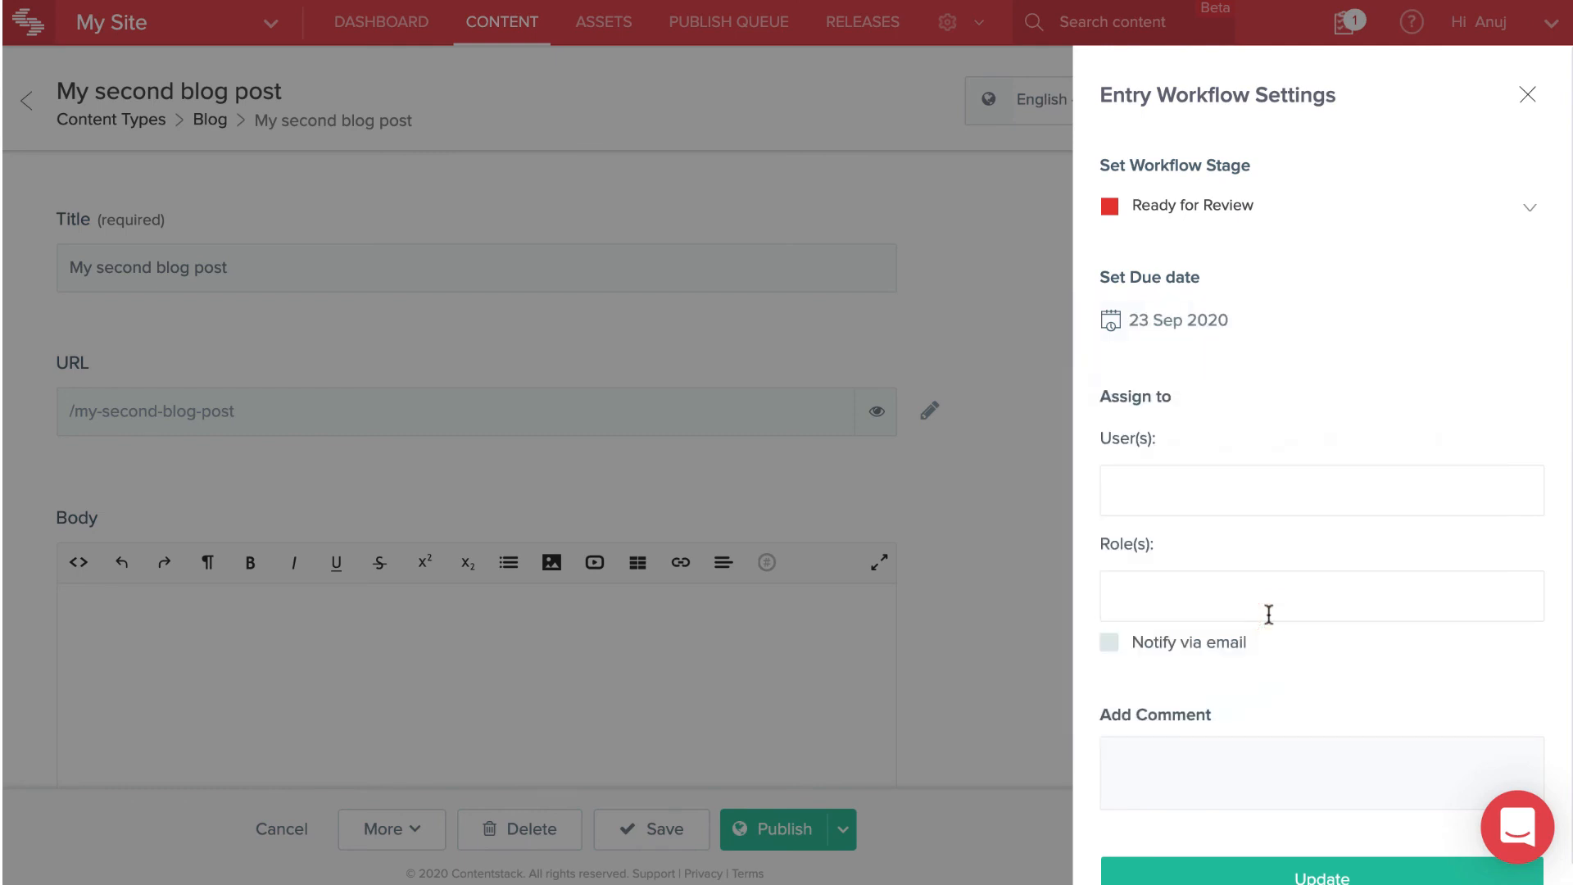
- Assign the entry's review stage to the Content Manager role with email notification enabled
{"action": "left_click", "coordinate": [1265, 608]}
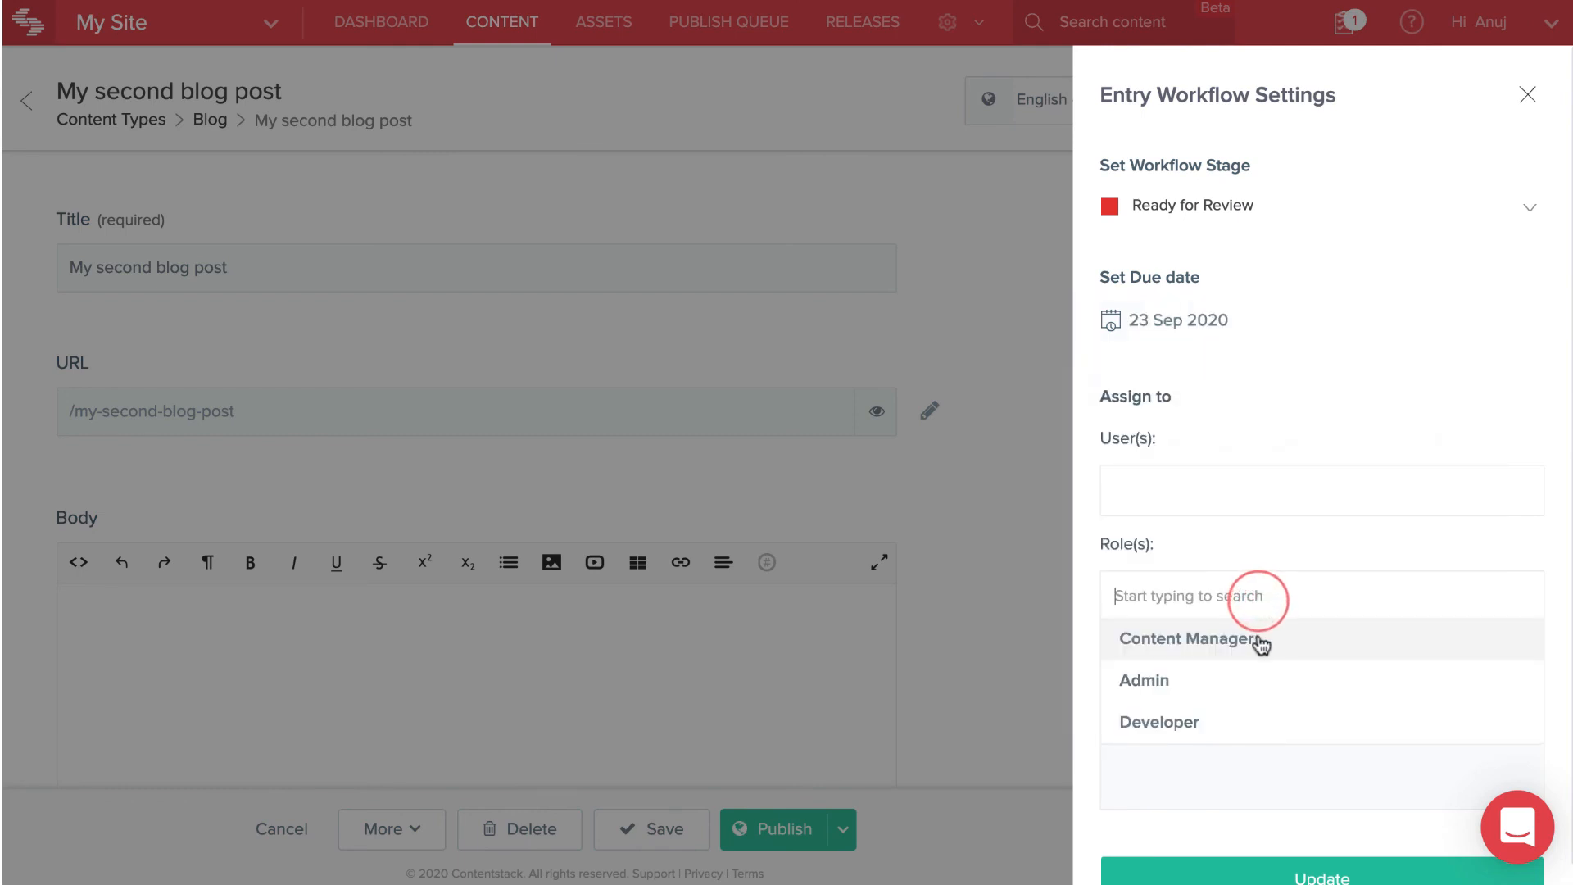
{"action": "left_click", "coordinate": [1259, 646]}
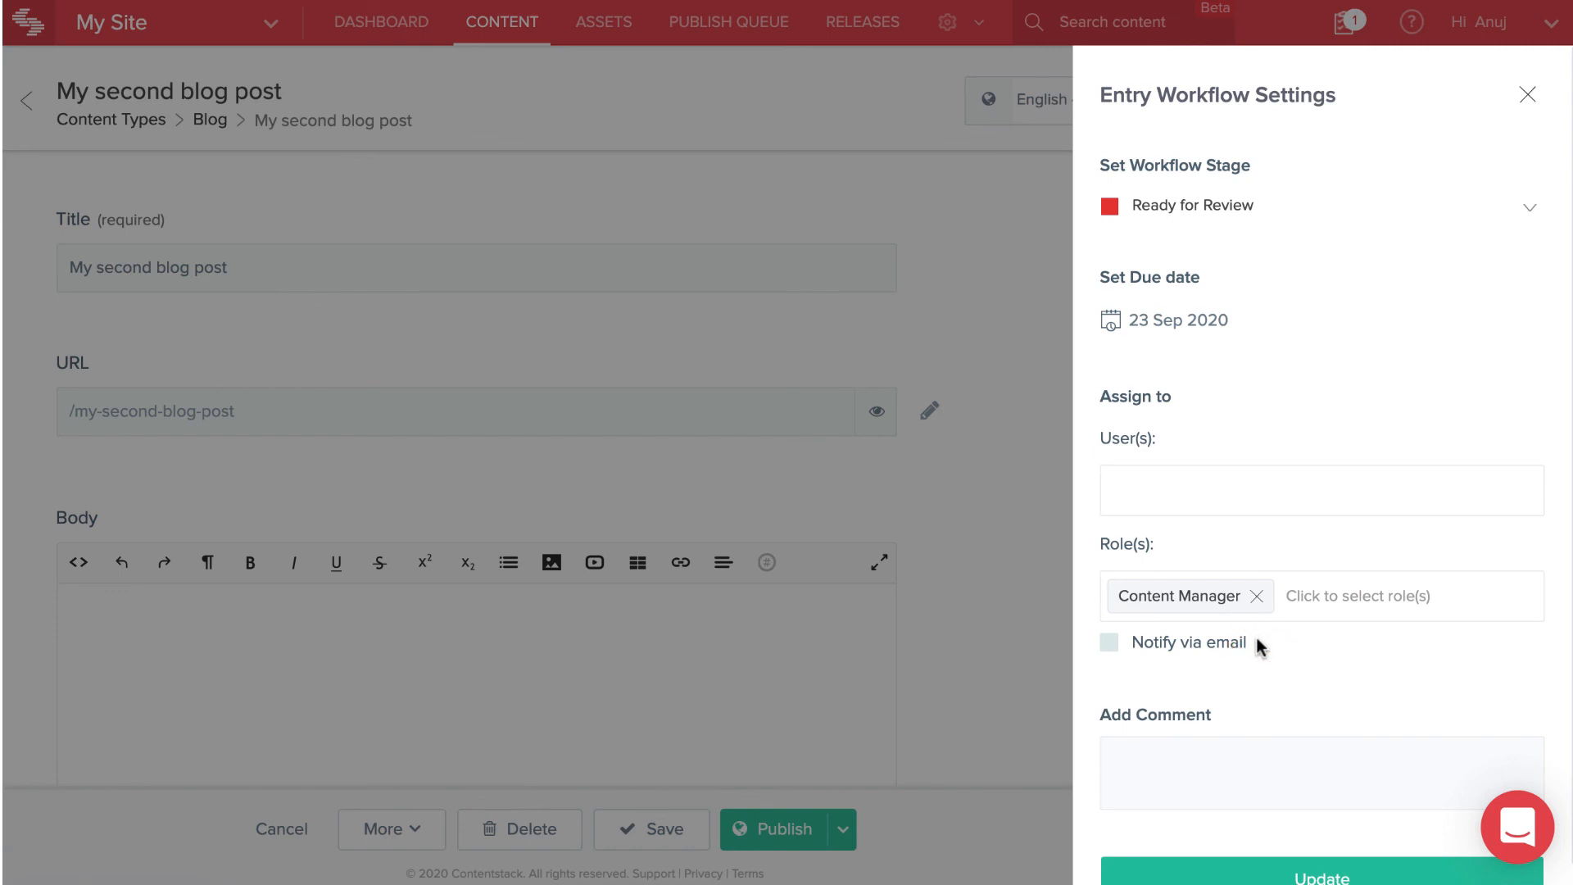
{"action": "left_click", "coordinate": [1172, 648]}
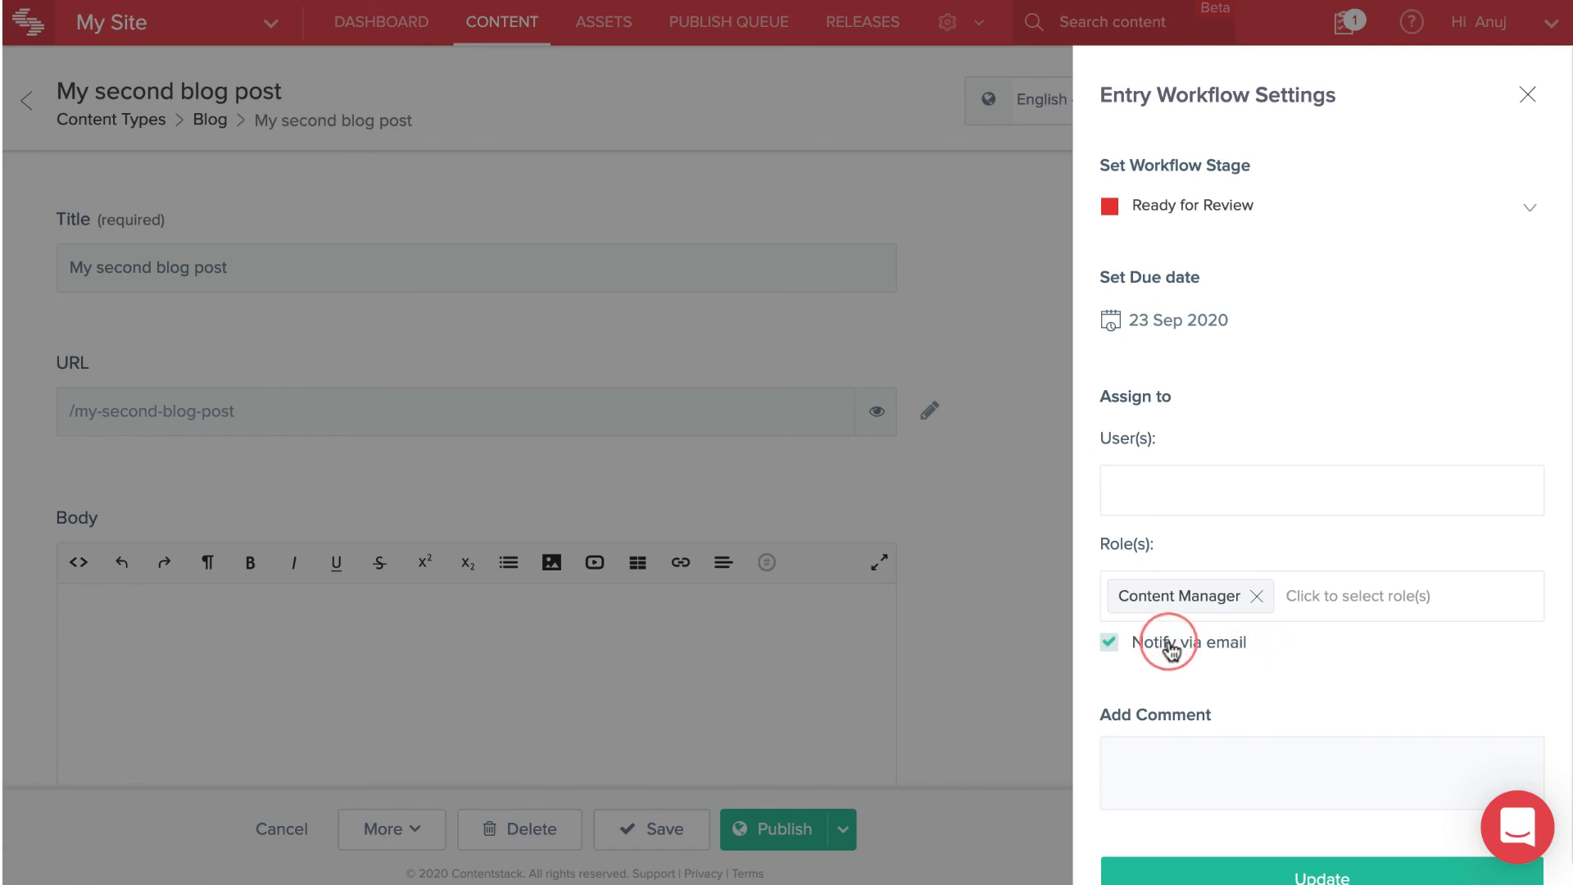
- Add the comment "Please review" and update the entry's workflow settings
{"action": "scroll", "coordinate": [1171, 649], "scroll_direction": "down", "scroll_amount": 1}
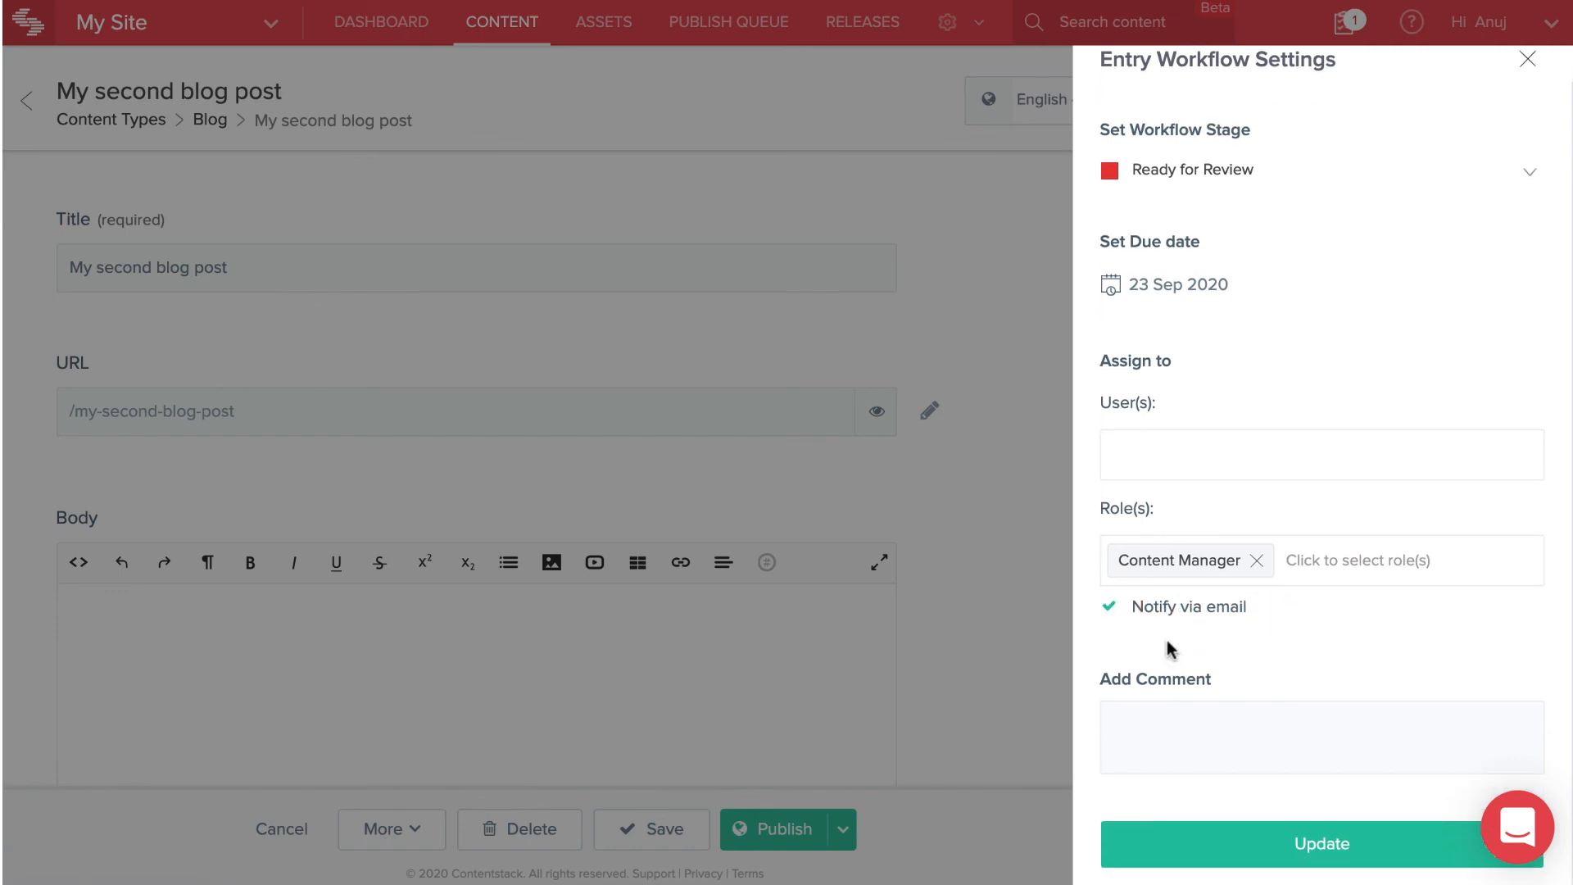
{"action": "left_click", "coordinate": [1181, 725]}
{"action": "type", "text": "Please re"}
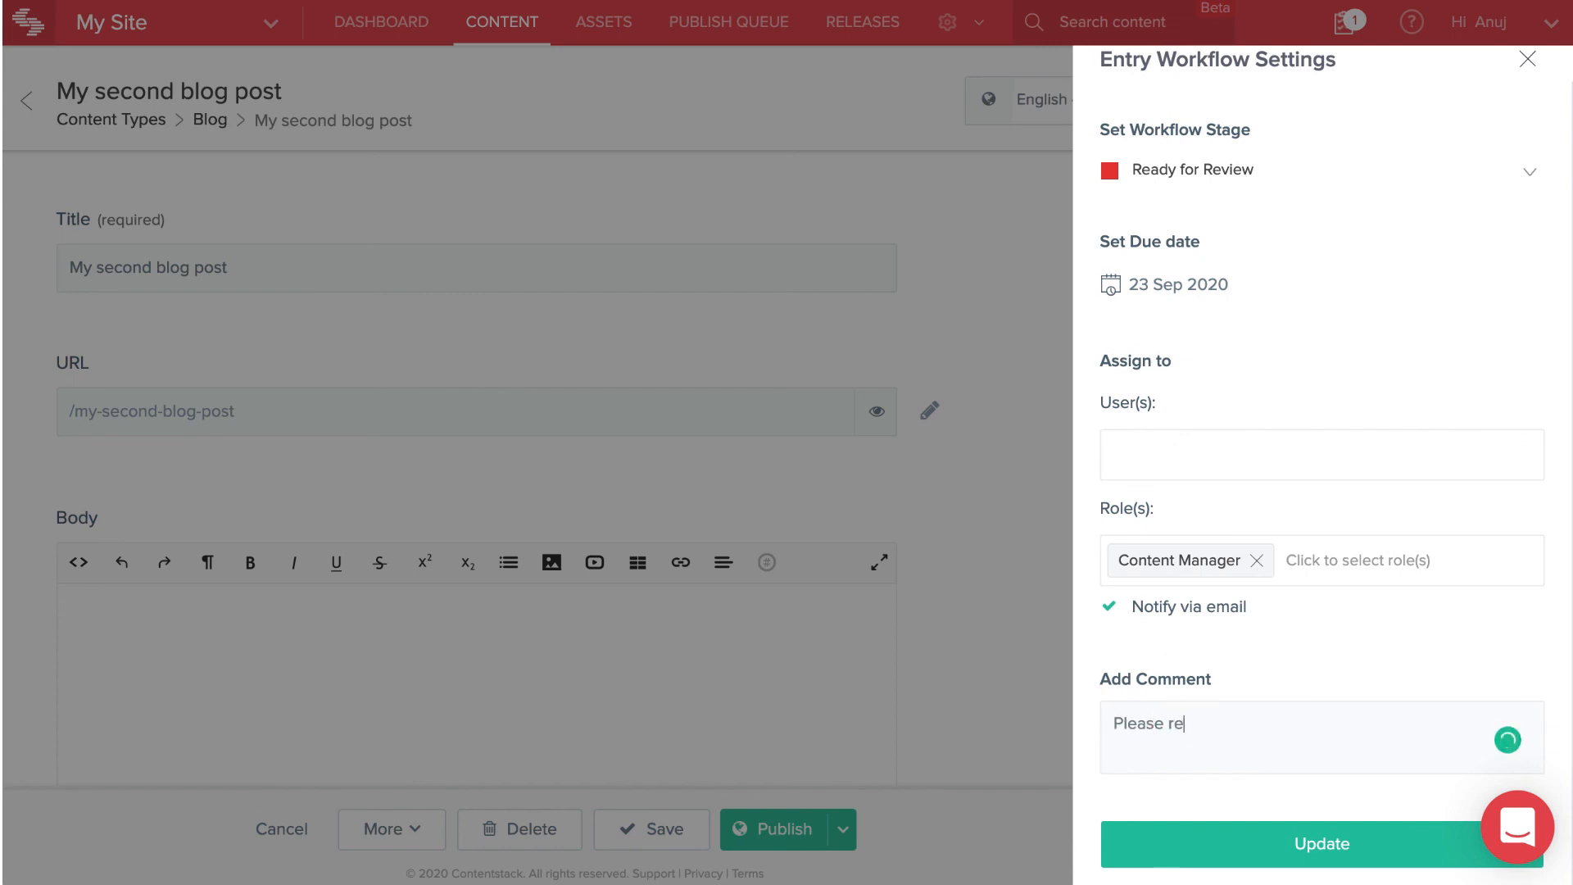
{"action": "type", "text": "view"}
{"action": "left_click", "coordinate": [1223, 840]}
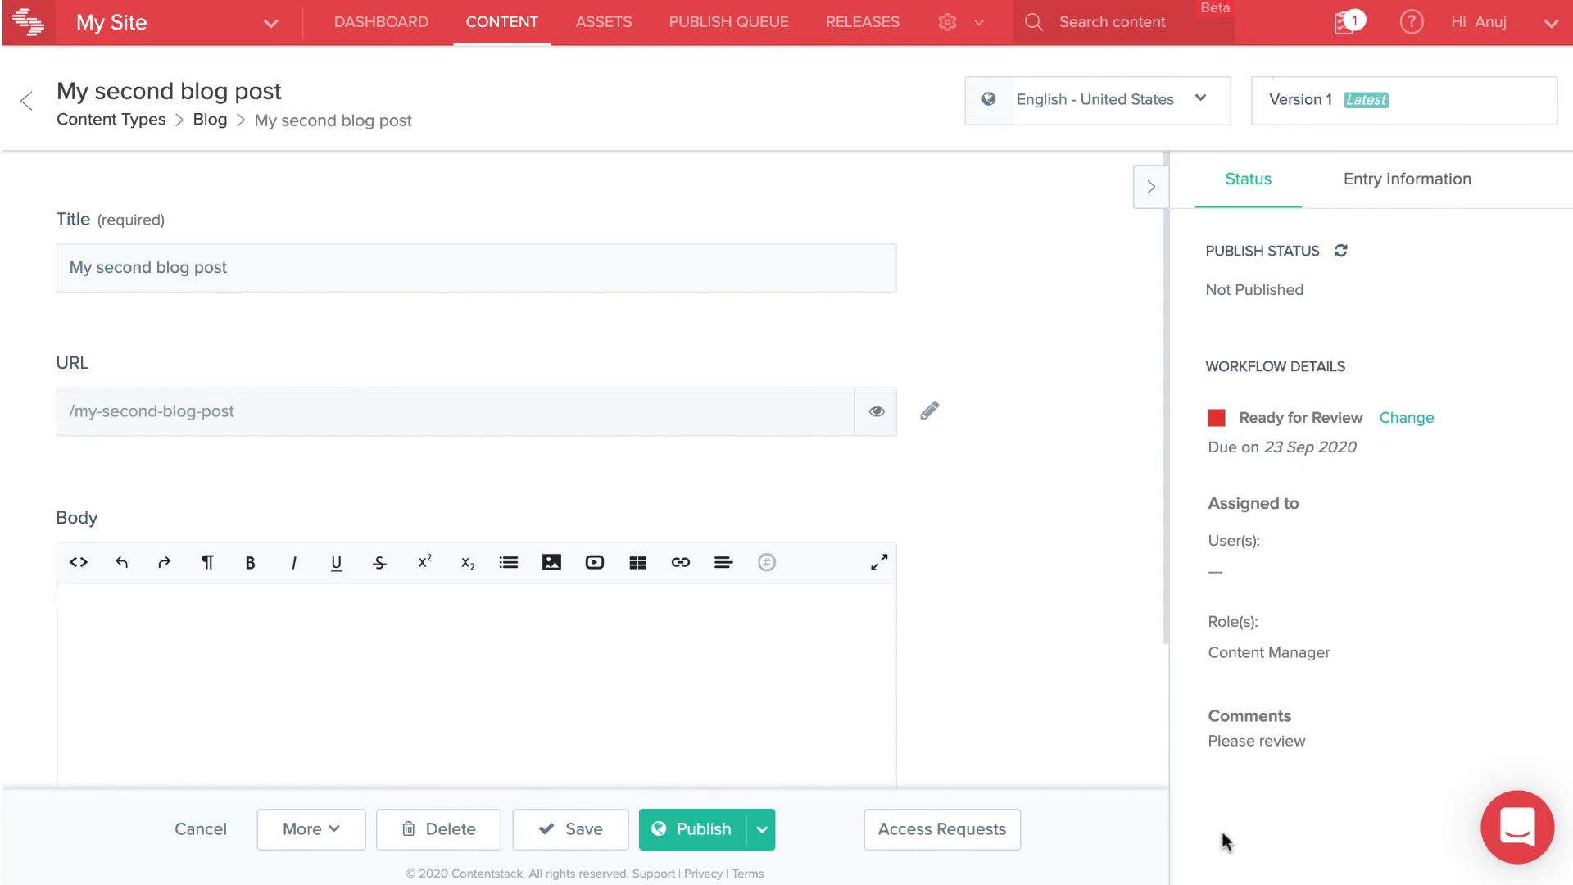
- Open the list of assigned workflow tasks
{"action": "left_click", "coordinate": [1344, 31]}
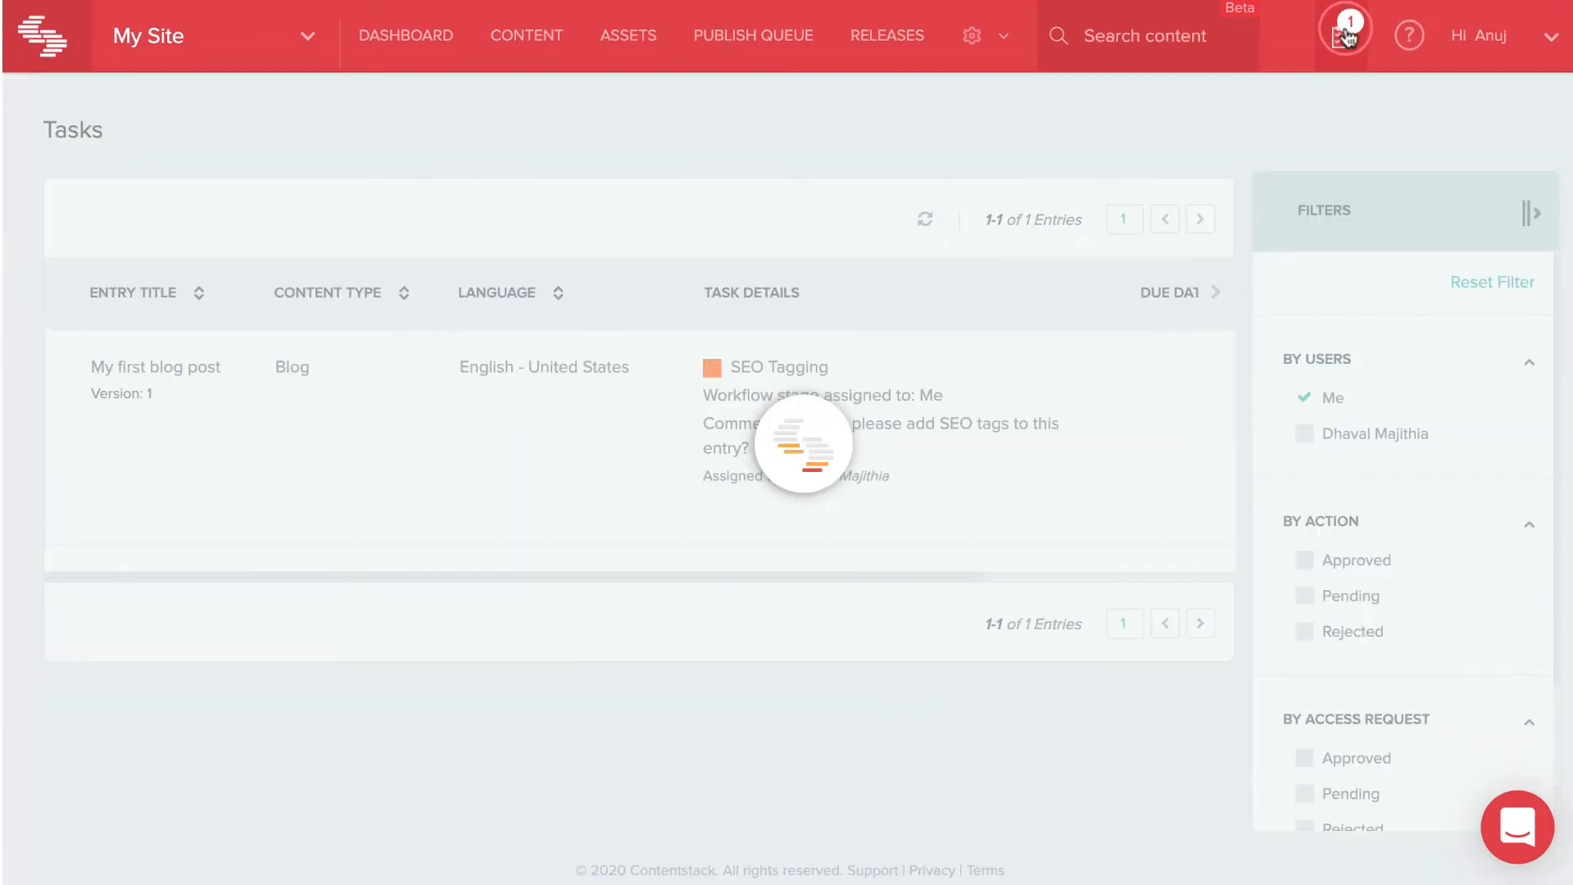